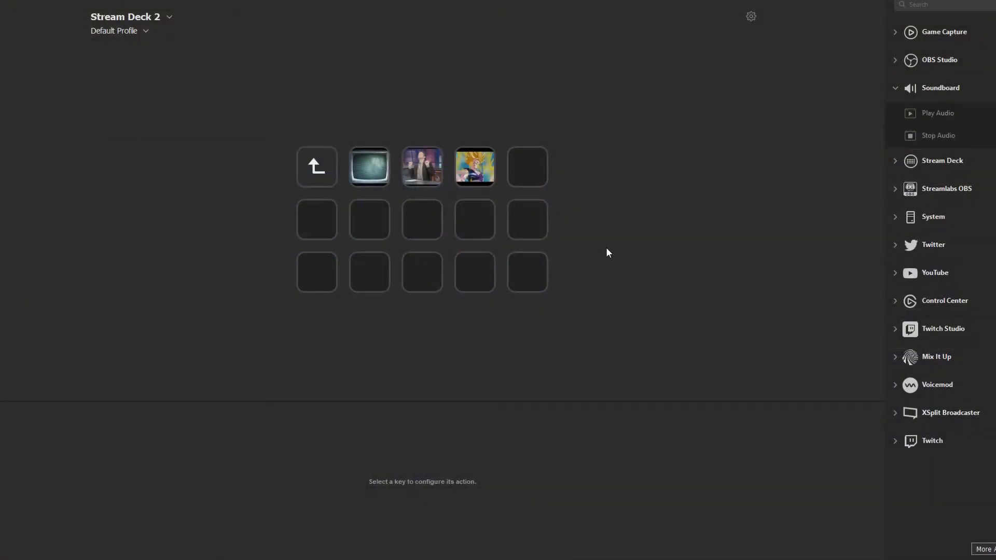
# - Go up to the parent key page, then add and delete a test folder on an empty key
pyautogui.doubleClick(330, 167)
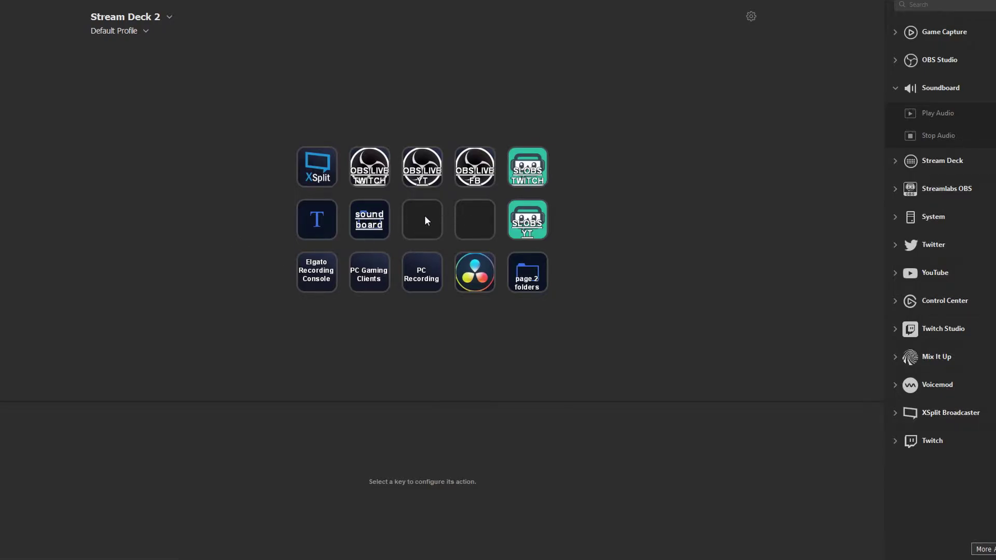
pyautogui.rightClick(423, 228)
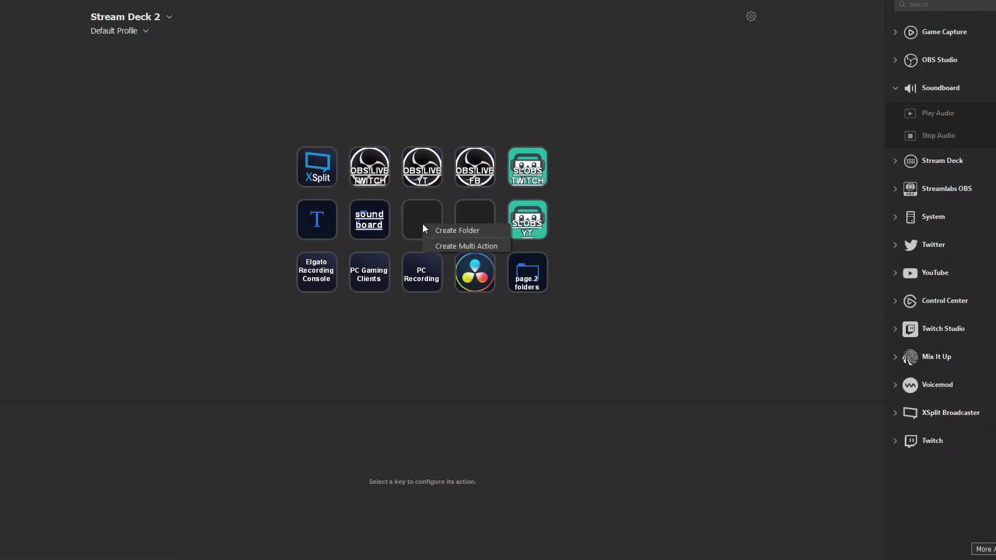
pyautogui.click(448, 232)
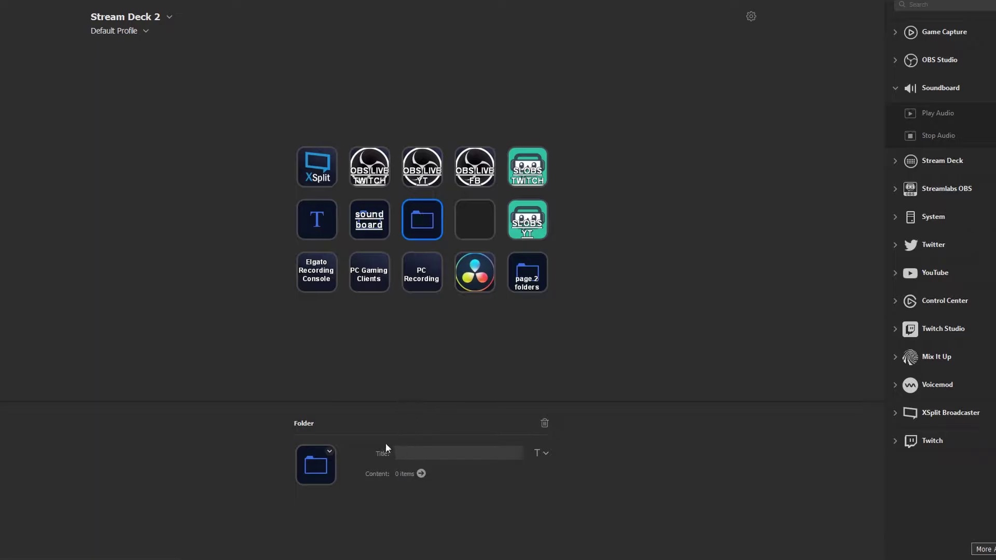
pyautogui.rightClick(422, 220)
pyautogui.click(440, 241)
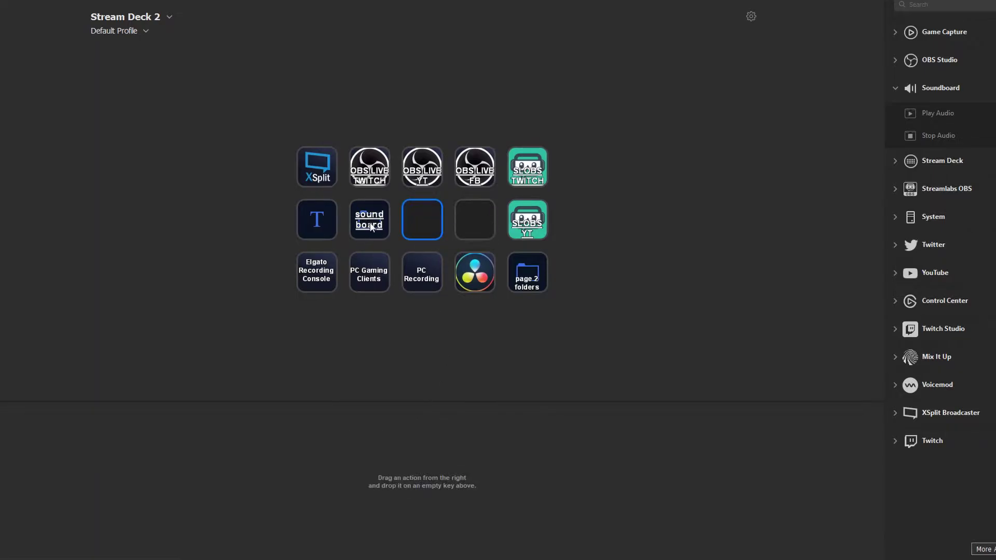
# - Open the soundboard folder and drop Soundboard > Play Audio onto the empty top-right key
pyautogui.click(370, 226)
pyautogui.doubleClick(370, 225)
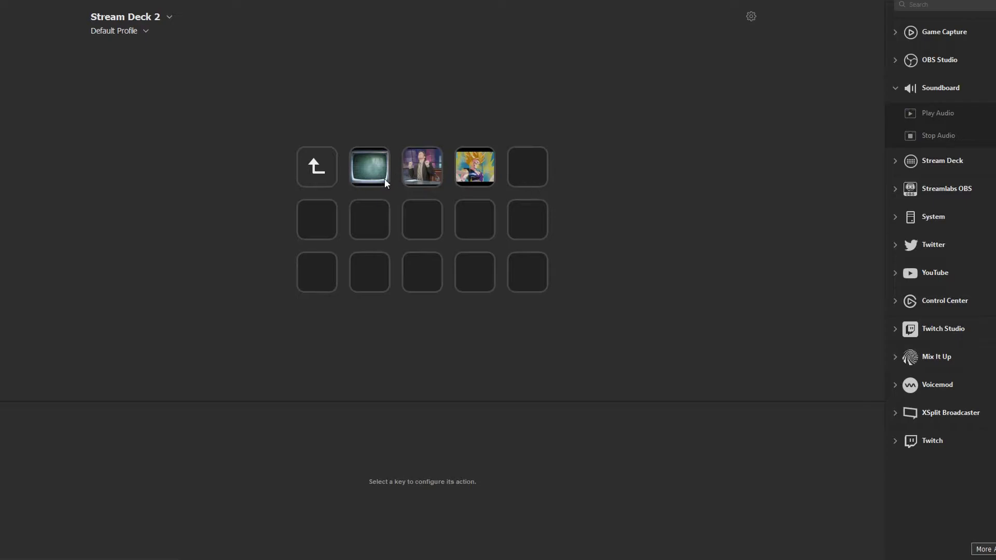
pyautogui.click(533, 171)
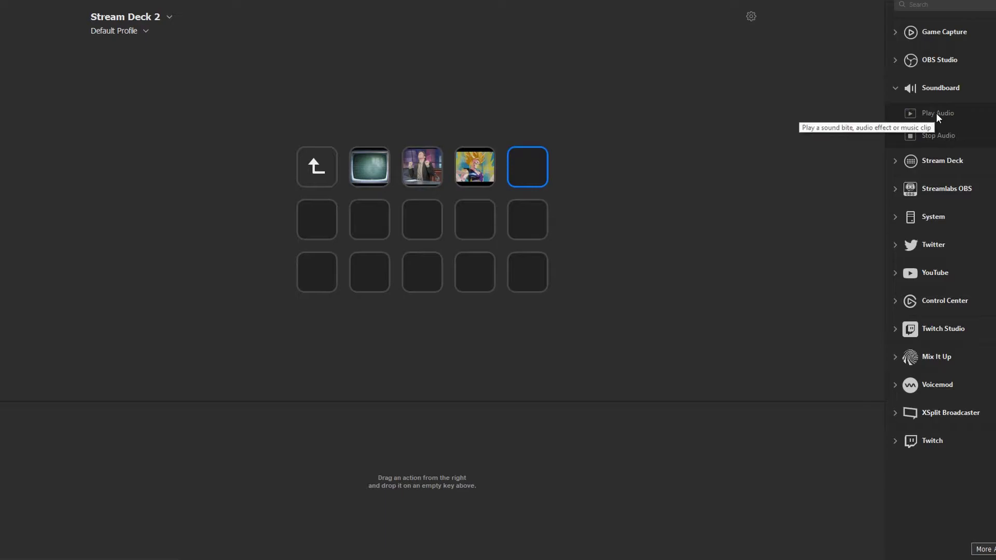
pyautogui.moveTo(934, 115); pyautogui.dragTo(527, 171)
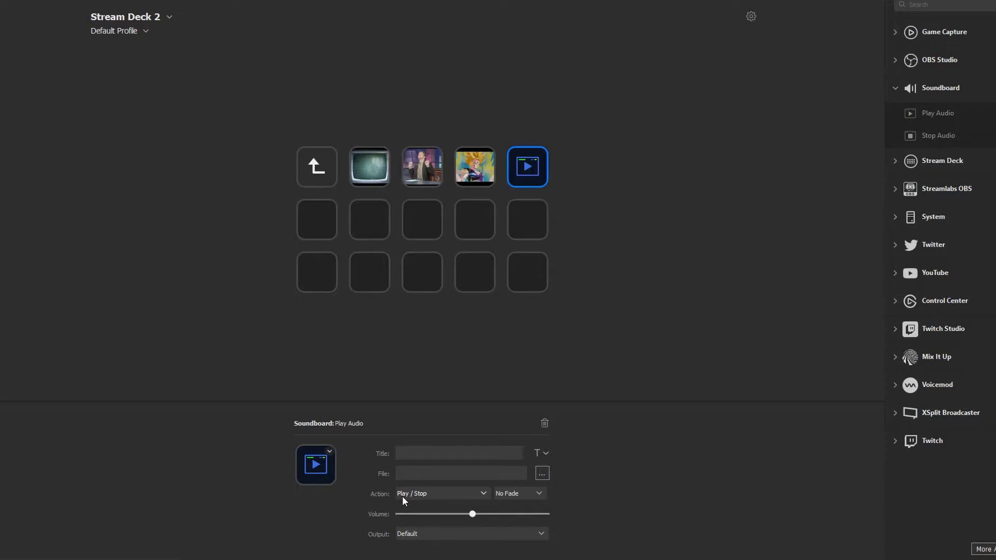
pyautogui.click(429, 493)
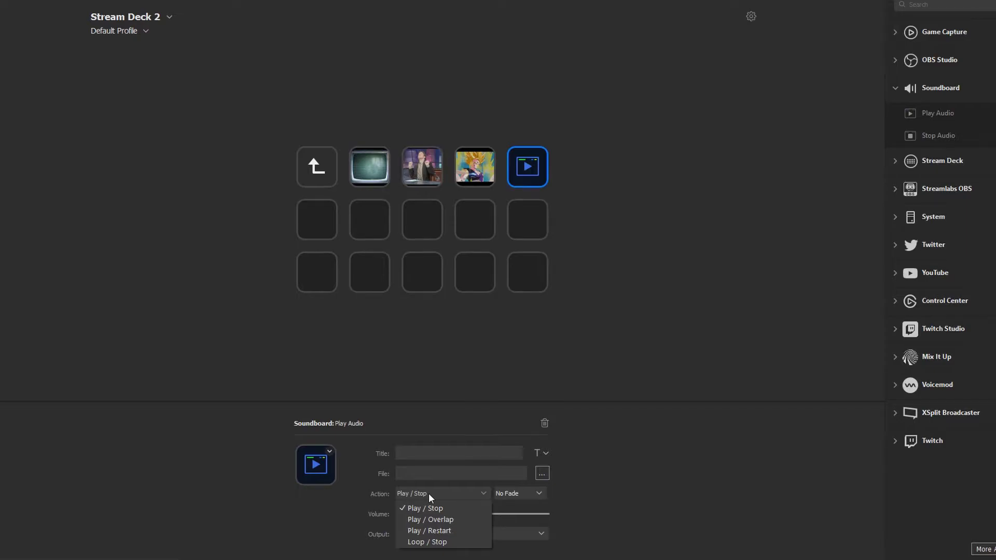
pyautogui.click(429, 493)
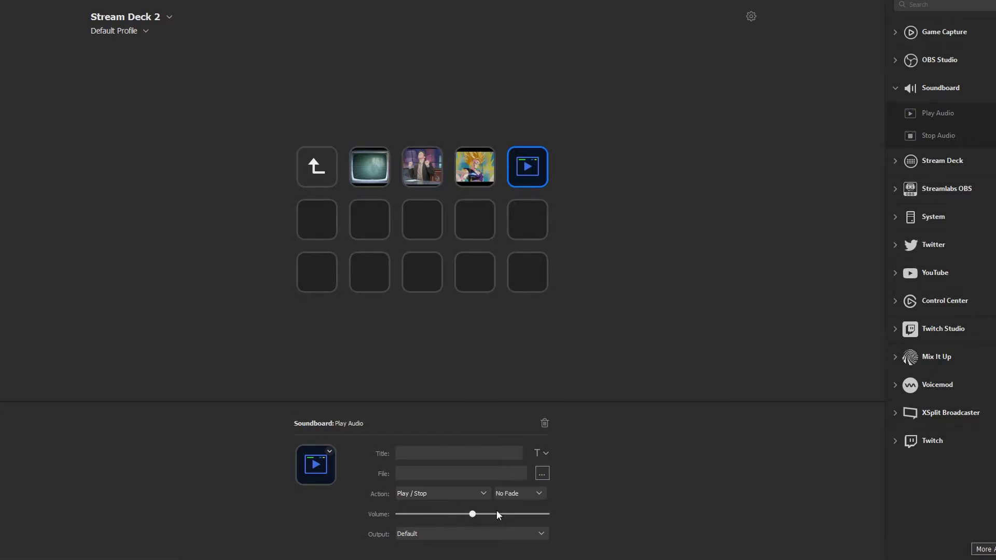
pyautogui.click(540, 494)
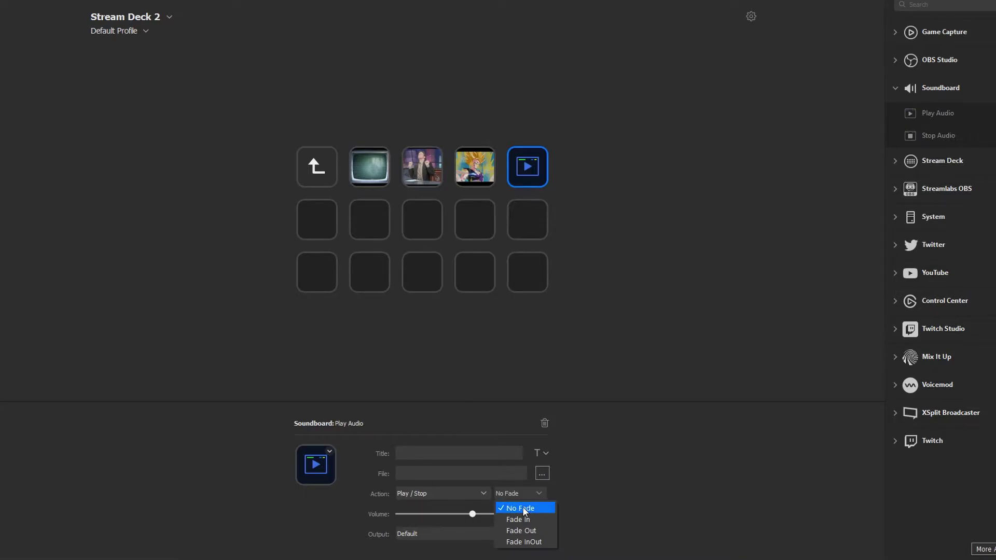
pyautogui.click(594, 513)
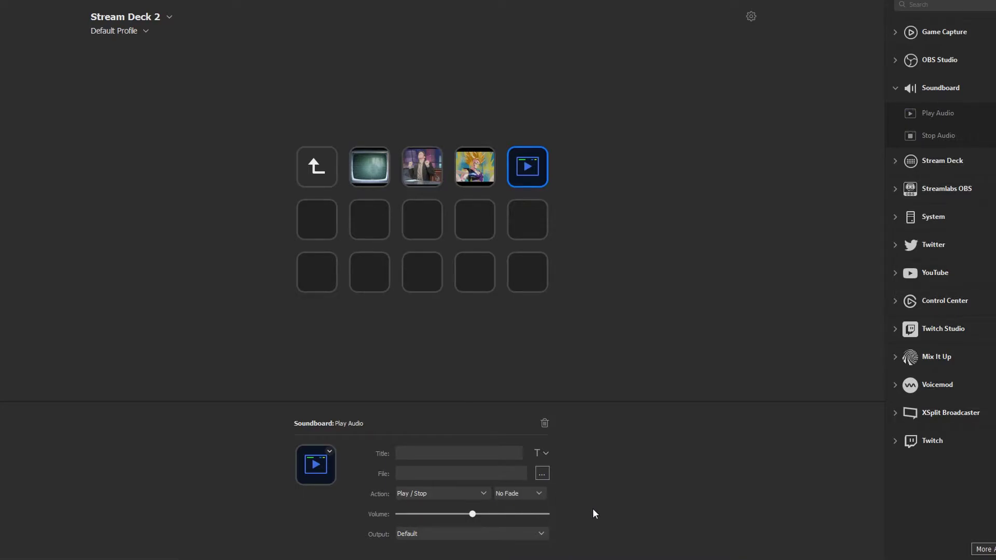
pyautogui.click(533, 533)
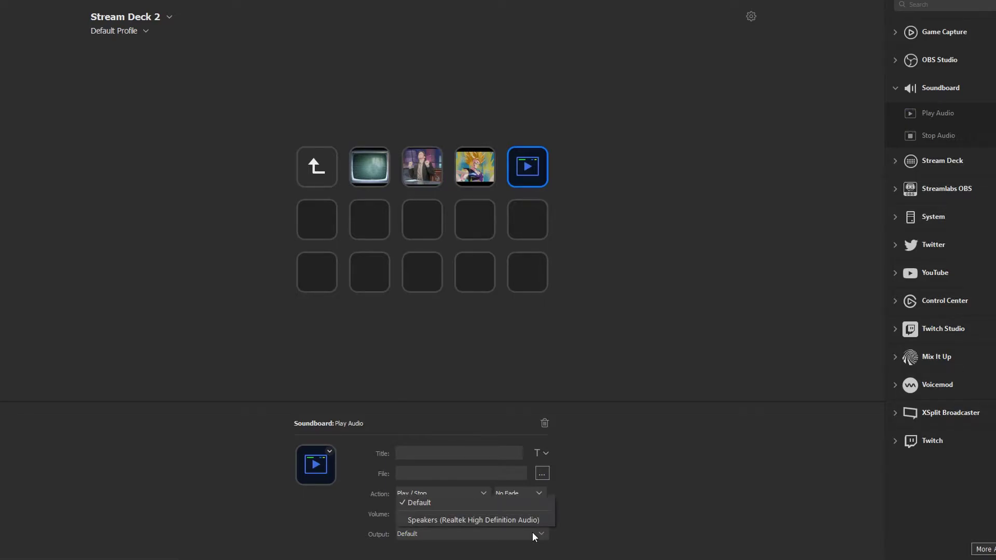
pyautogui.click(533, 531)
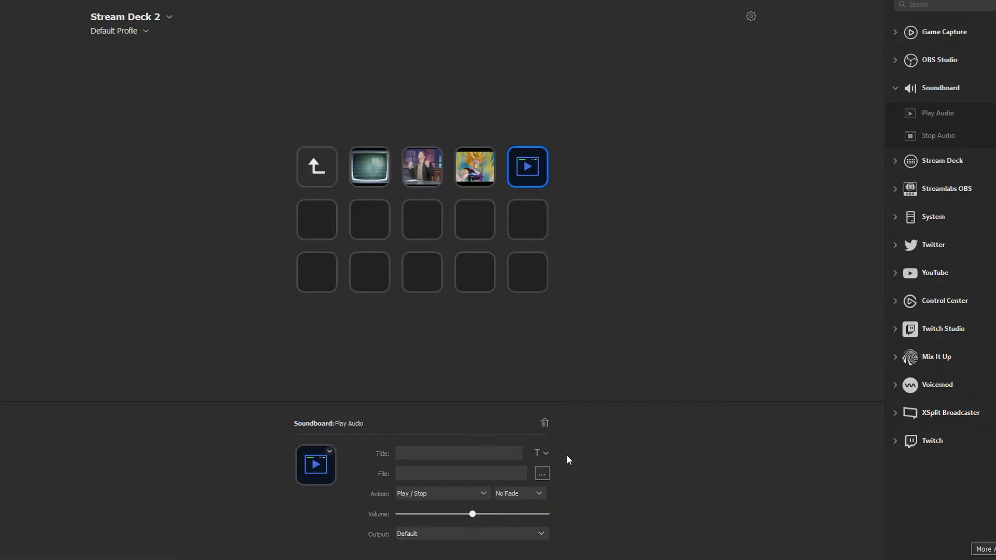
# - Choose game over.wav from New folder as the Play Audio key's sound file
pyautogui.click(542, 472)
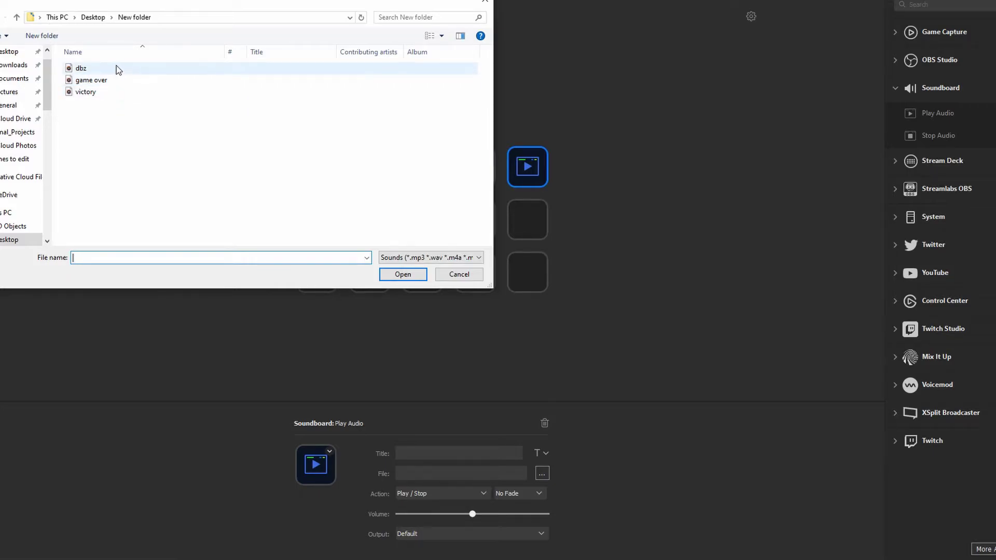
pyautogui.moveTo(117, 65)
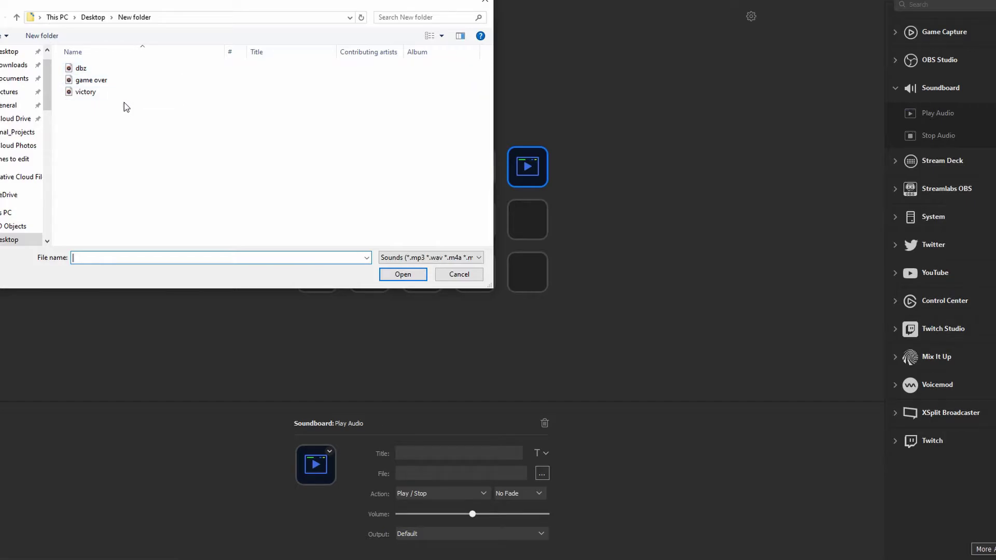
pyautogui.click(103, 81)
pyautogui.click(401, 277)
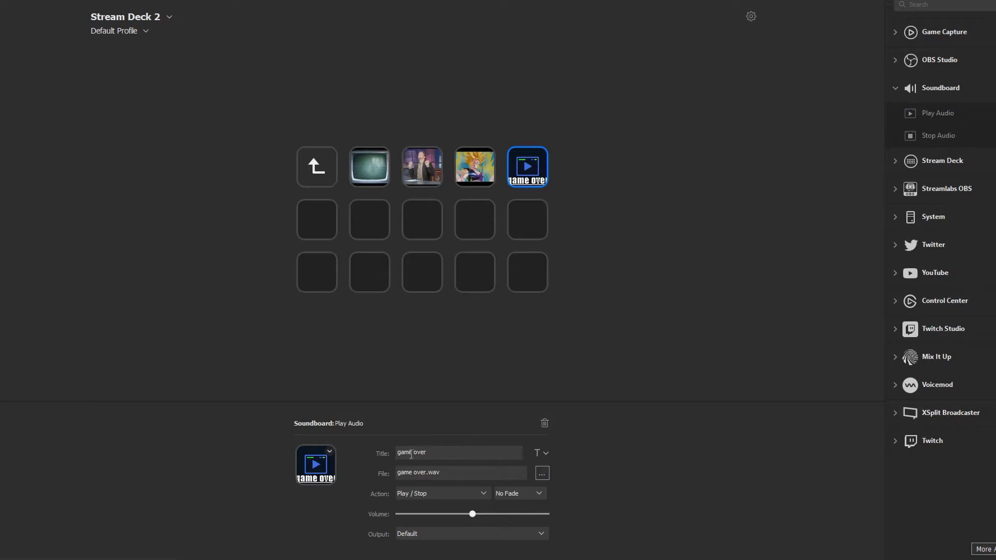
# - Try middle and top title alignments, keeping the title at the bottom in Impact
pyautogui.click(545, 454)
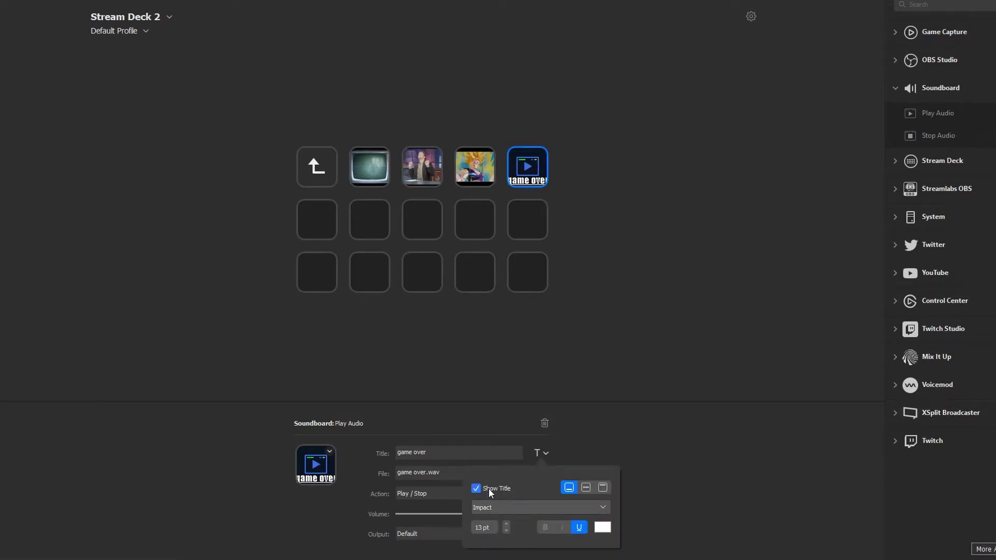
pyautogui.click(586, 489)
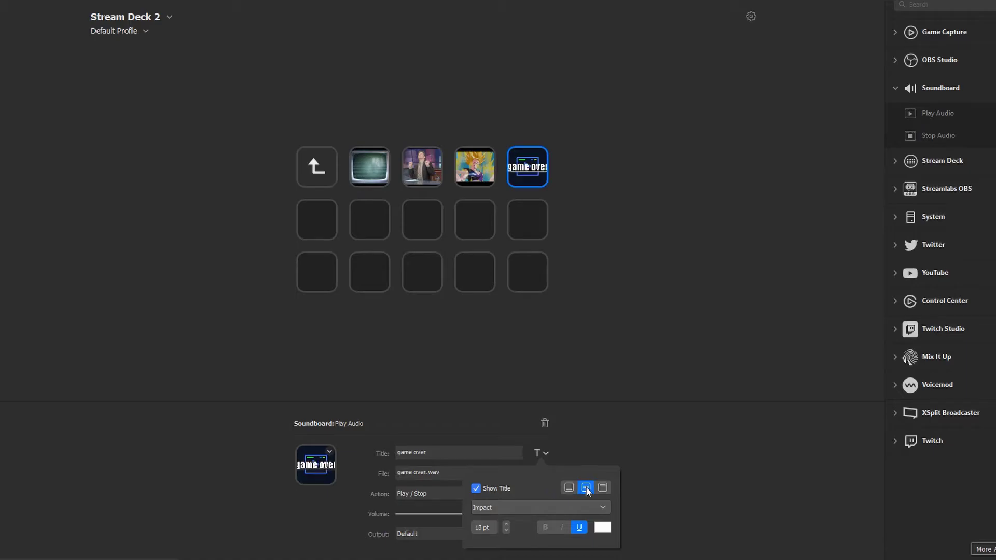
pyautogui.click(603, 489)
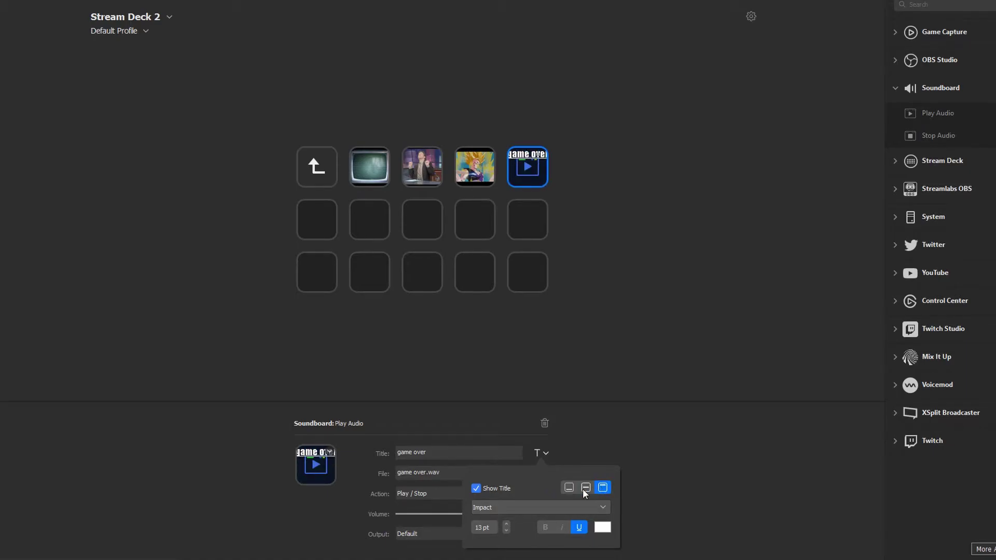
pyautogui.click(583, 489)
pyautogui.click(568, 488)
pyautogui.click(531, 505)
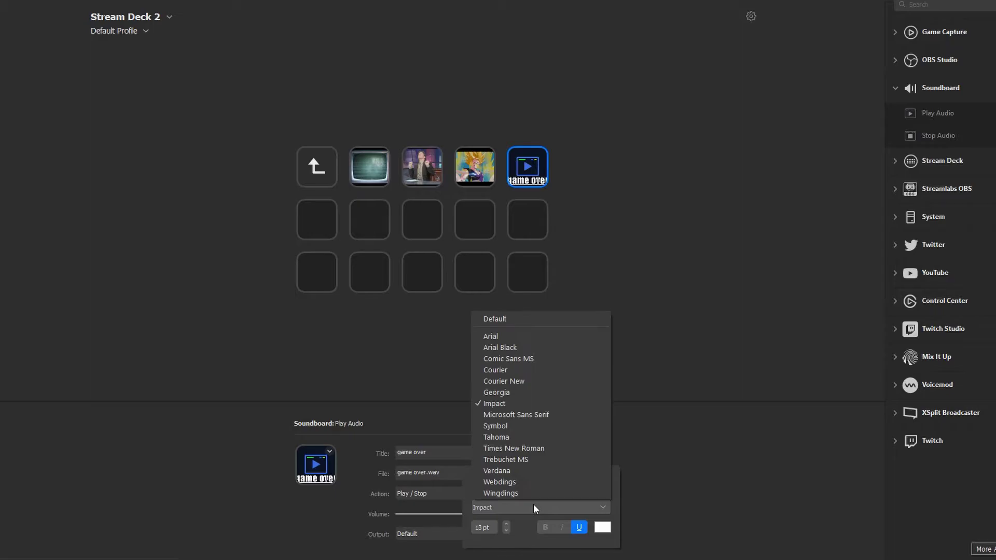
pyautogui.click(675, 482)
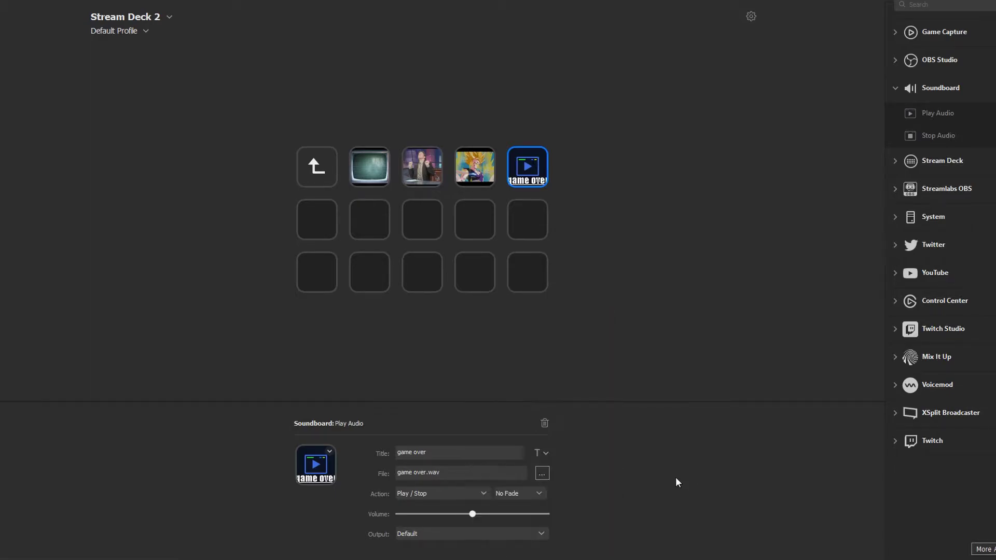
pyautogui.click(542, 475)
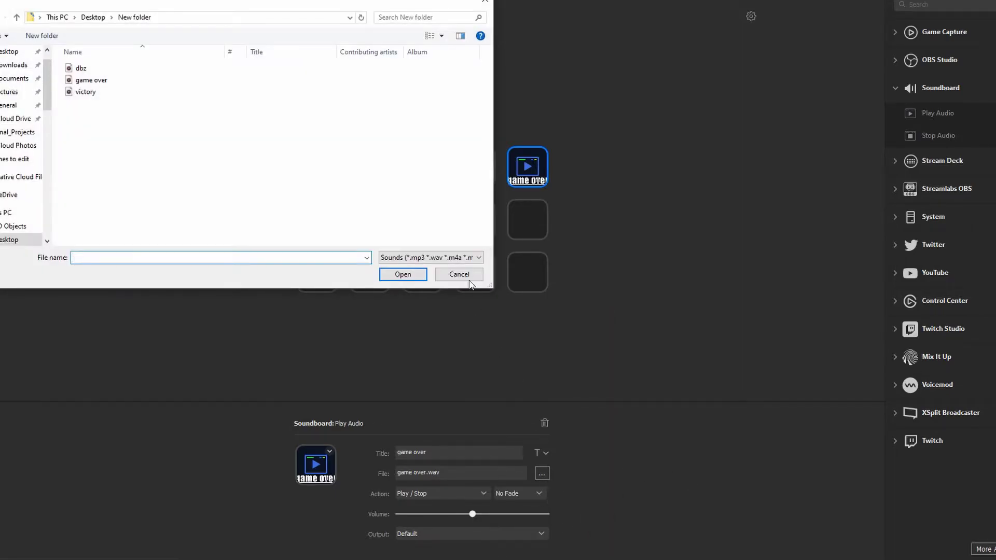
pyautogui.click(470, 279)
# - Reduce the game over title to 10 pt, leaving underline and colour unchanged
pyautogui.click(542, 453)
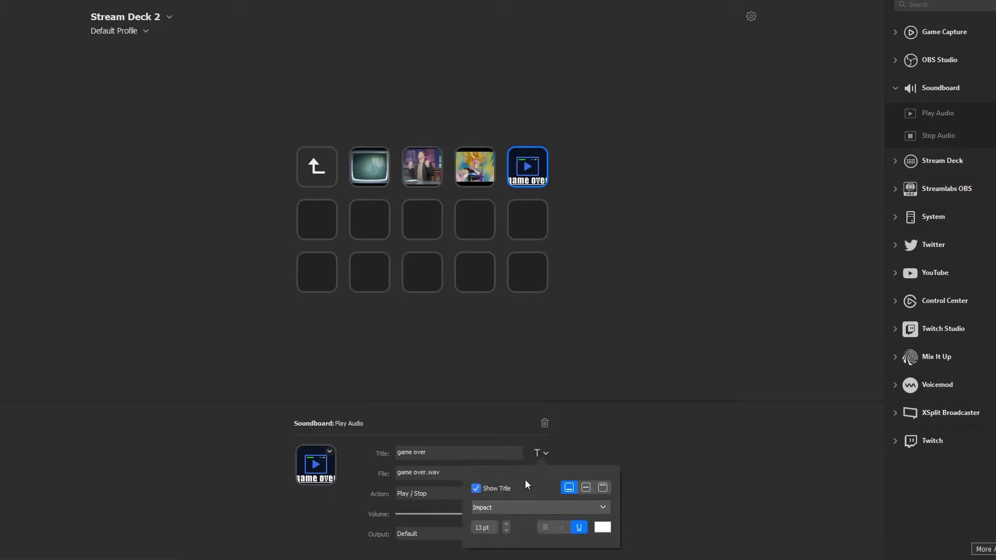
pyautogui.click(505, 524)
pyautogui.click(506, 532)
pyautogui.click(506, 531)
pyautogui.click(506, 532)
pyautogui.click(506, 532)
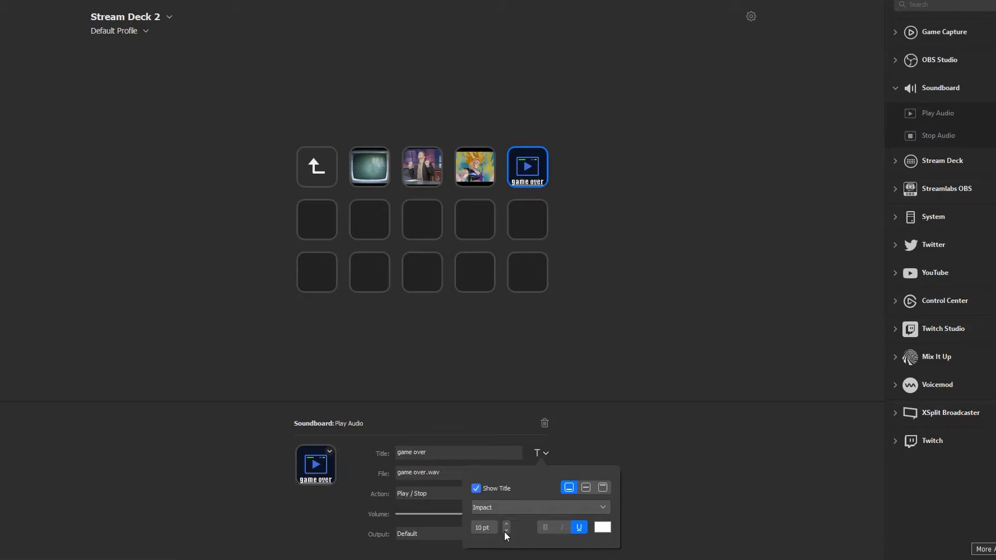
pyautogui.click(579, 529)
pyautogui.click(580, 528)
pyautogui.click(602, 527)
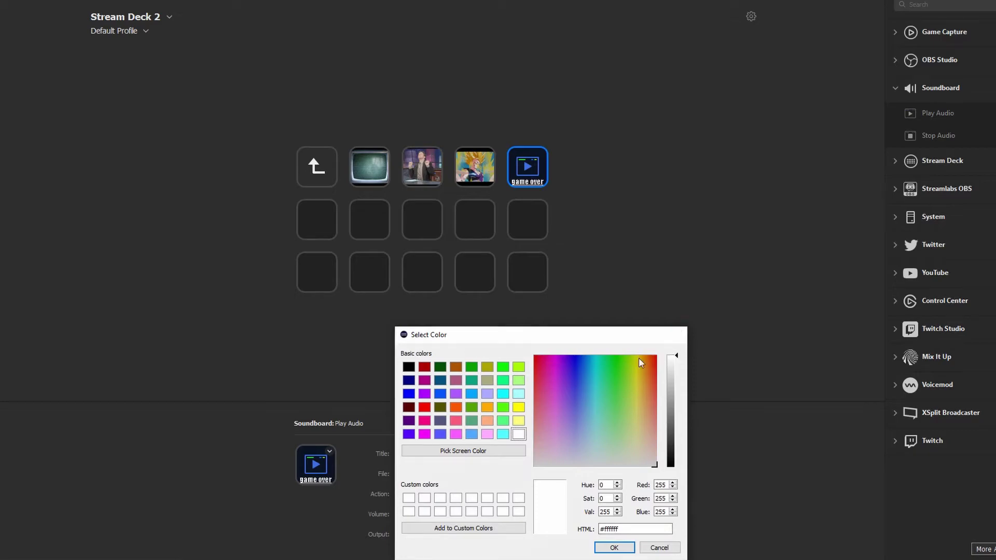
pyautogui.click(678, 334)
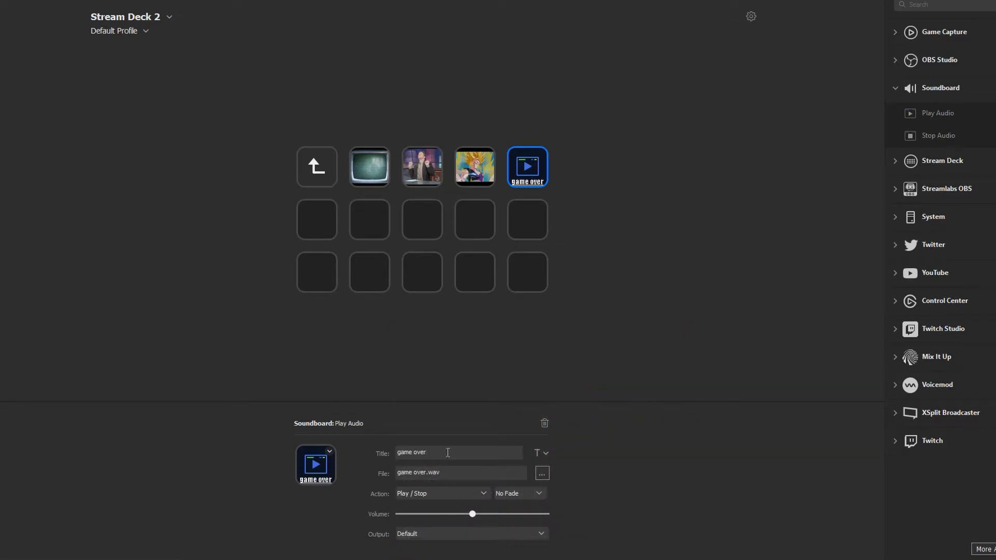
# - Erase the 'game over' title text and set giphy (1) from New folder as the key icon
pyautogui.moveTo(435, 452); pyautogui.dragTo(369, 450)
pyautogui.press('BackSpace')
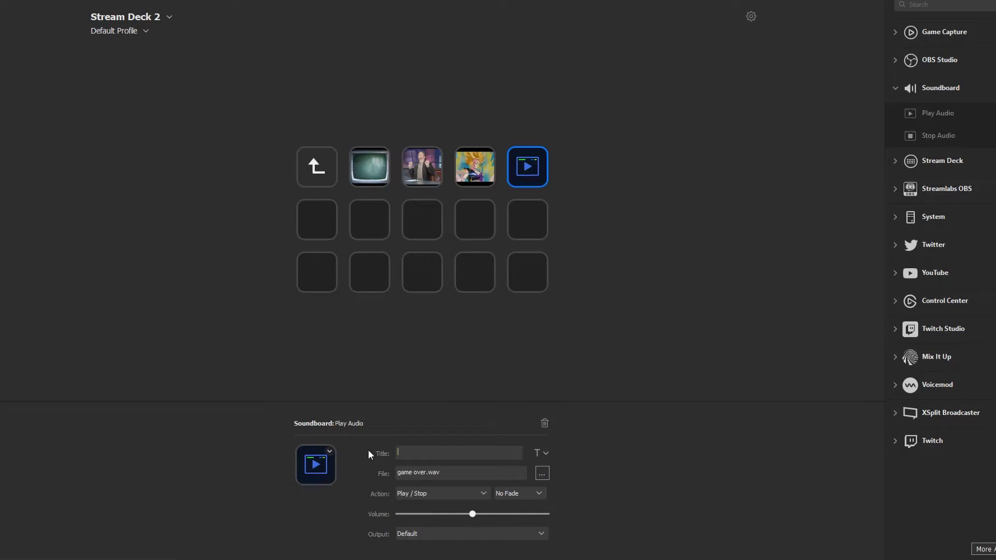
pyautogui.click(329, 453)
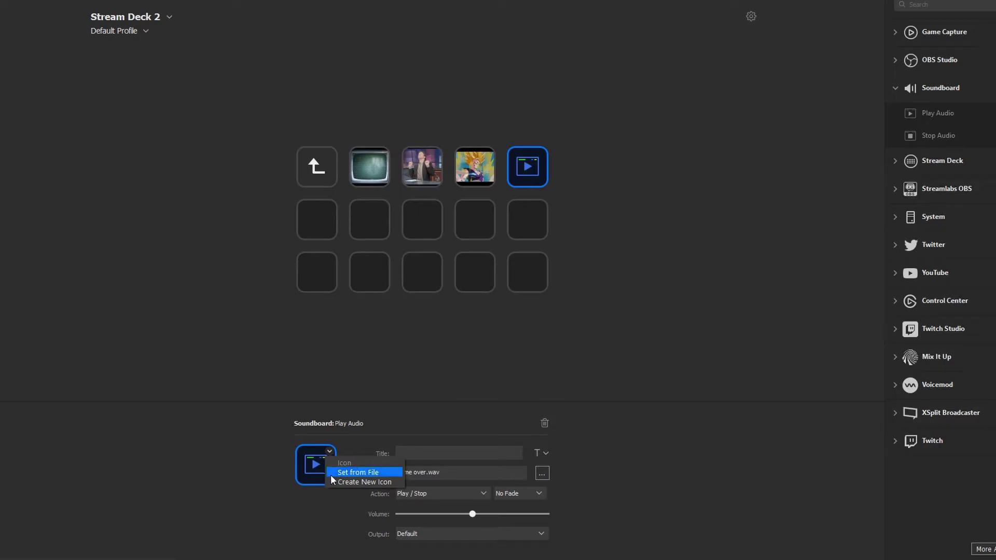
pyautogui.click(348, 475)
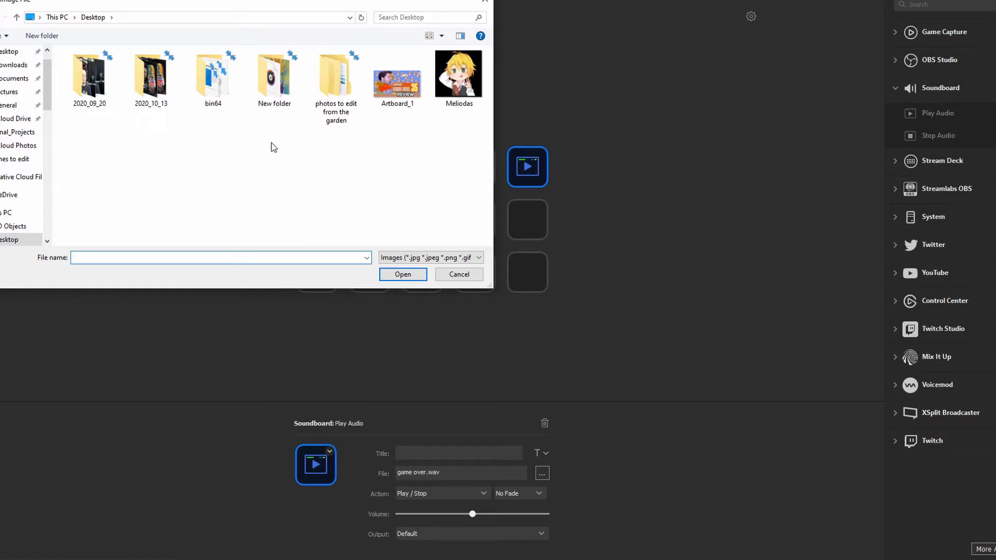
pyautogui.doubleClick(267, 79)
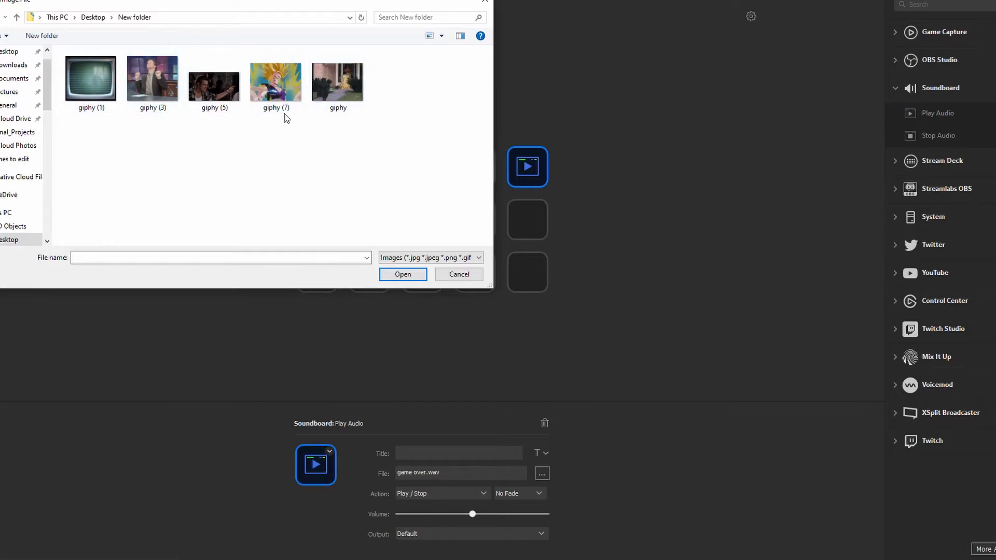
pyautogui.click(94, 82)
pyautogui.click(403, 275)
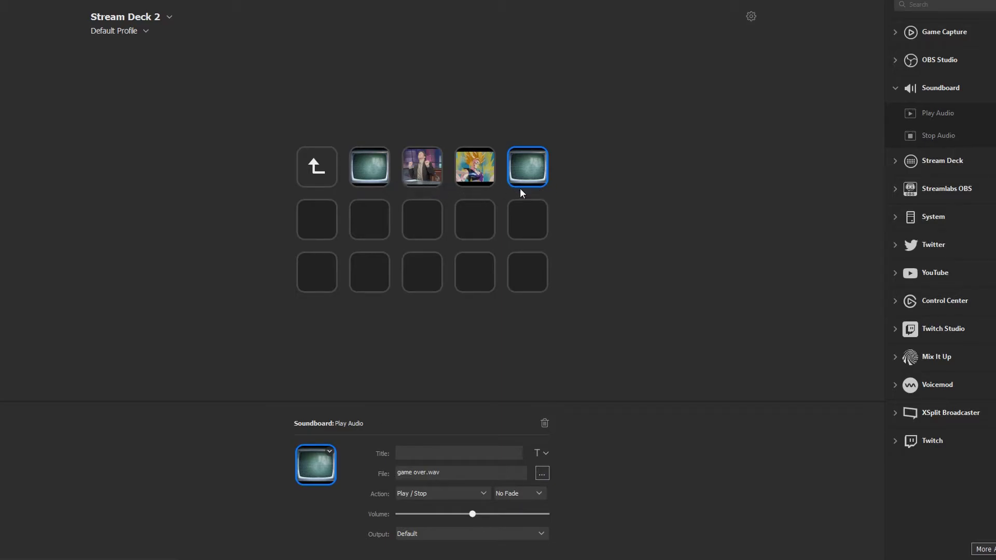
pyautogui.click(330, 455)
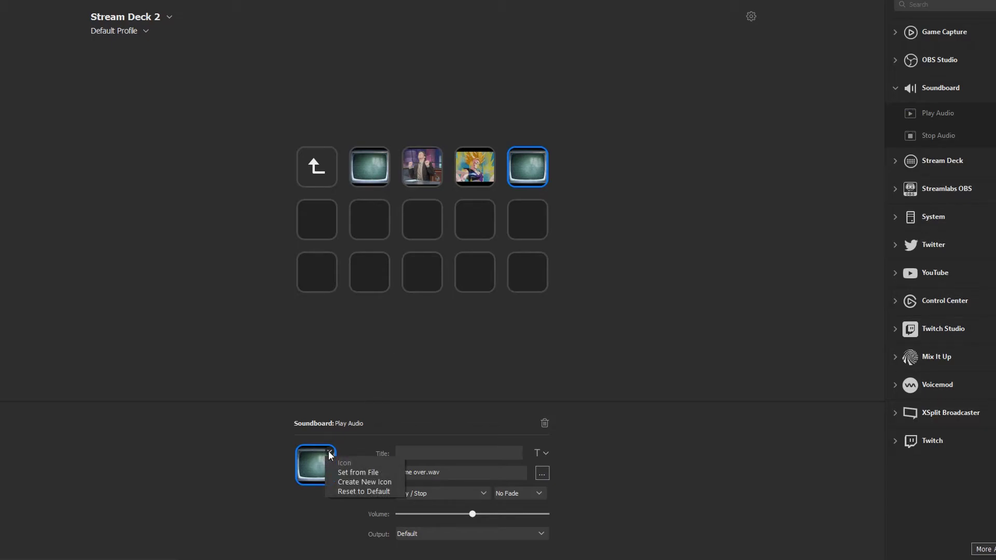
# - Choose Create New Icon for the key and bring up the Elgato Key Creator page in Chrome
pyautogui.click(339, 482)
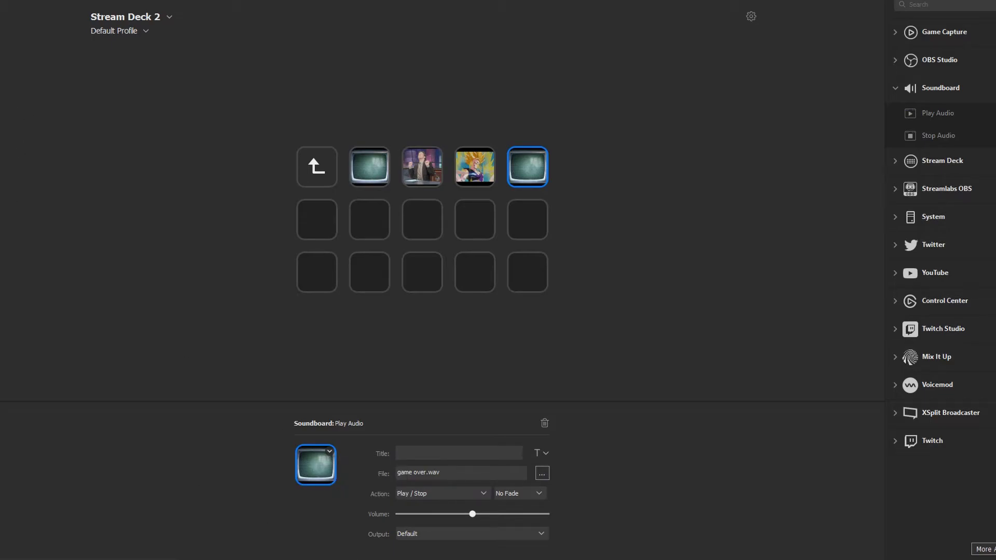
pyautogui.moveTo(303, 559)
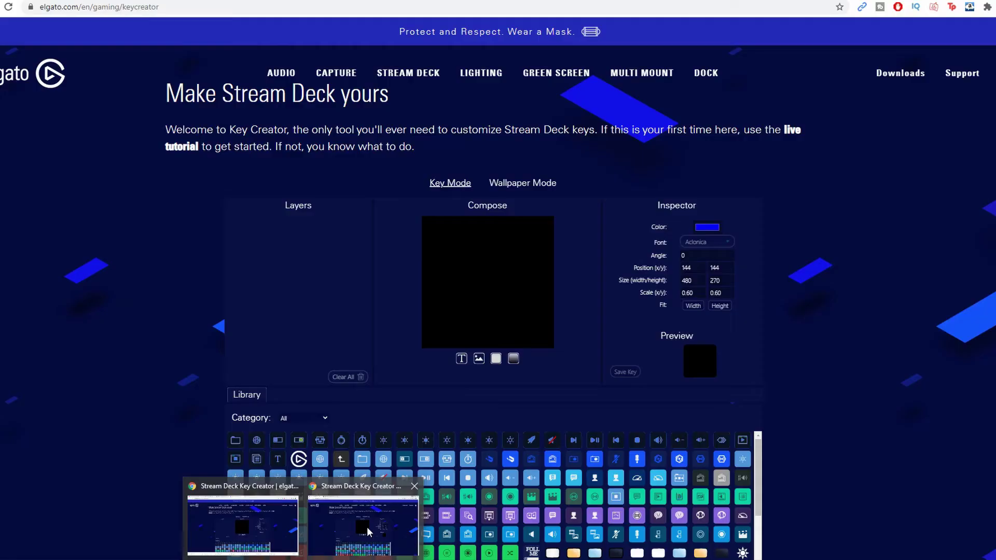
pyautogui.click(366, 527)
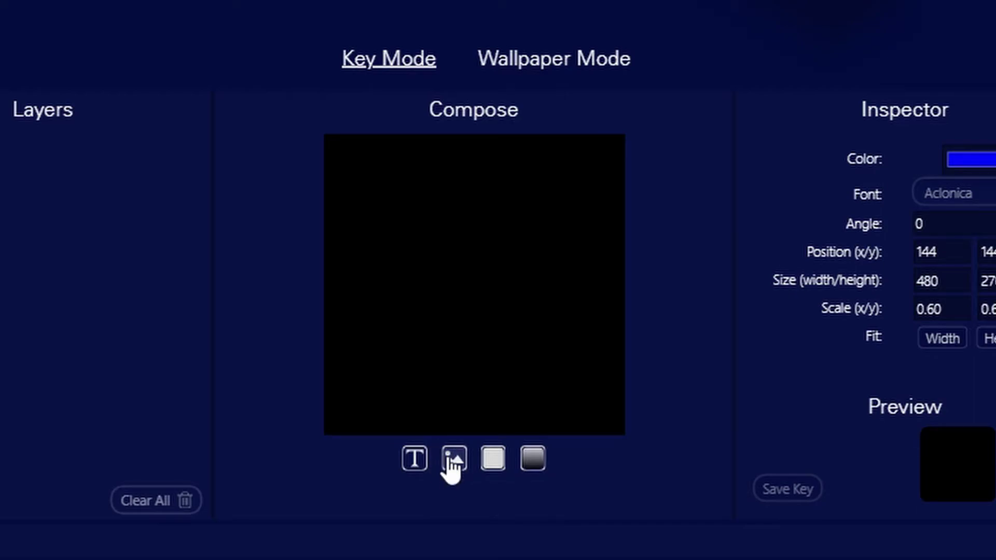
# - Load giphy (7) from New folder onto the Key Creator canvas and fit it to height (scale 1.82)
pyautogui.click(454, 462)
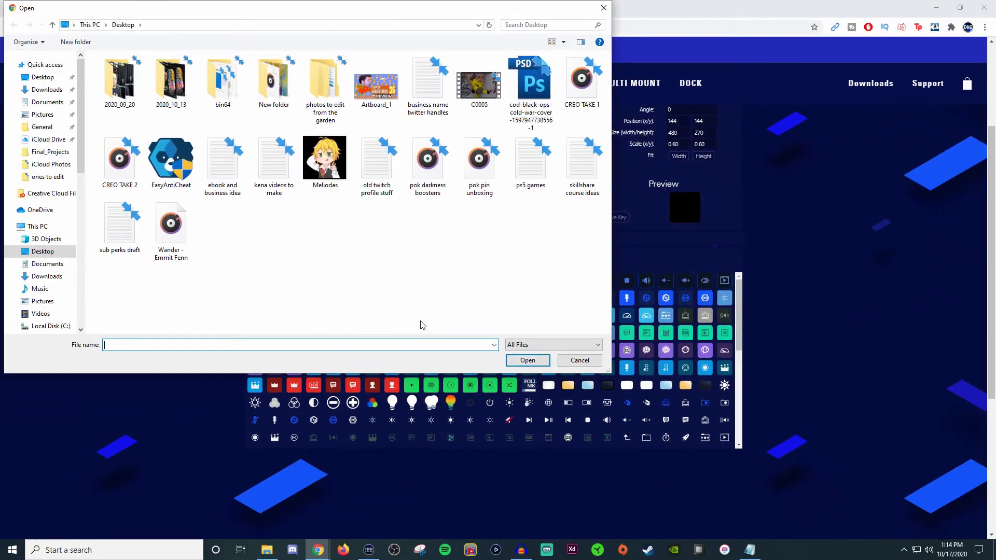
pyautogui.doubleClick(276, 82)
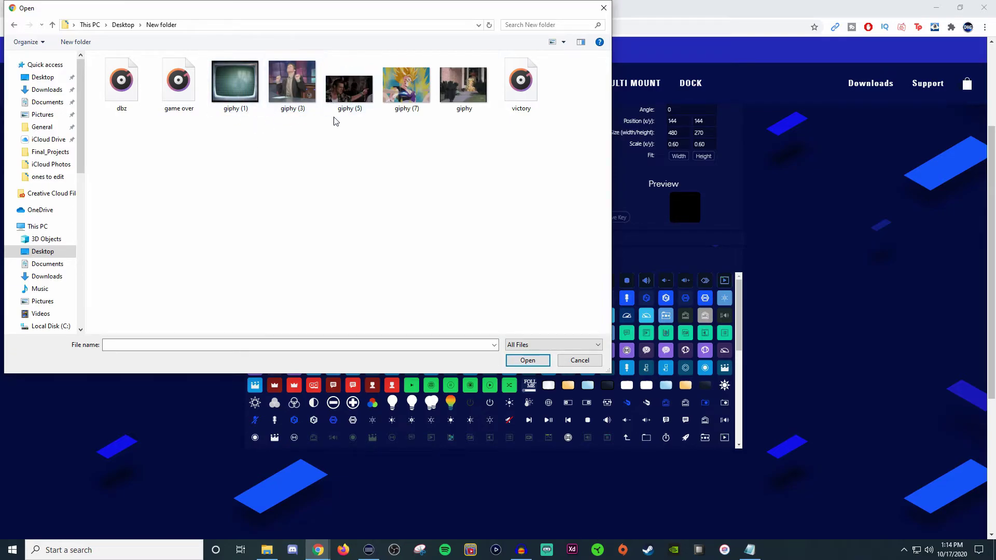
pyautogui.click(405, 90)
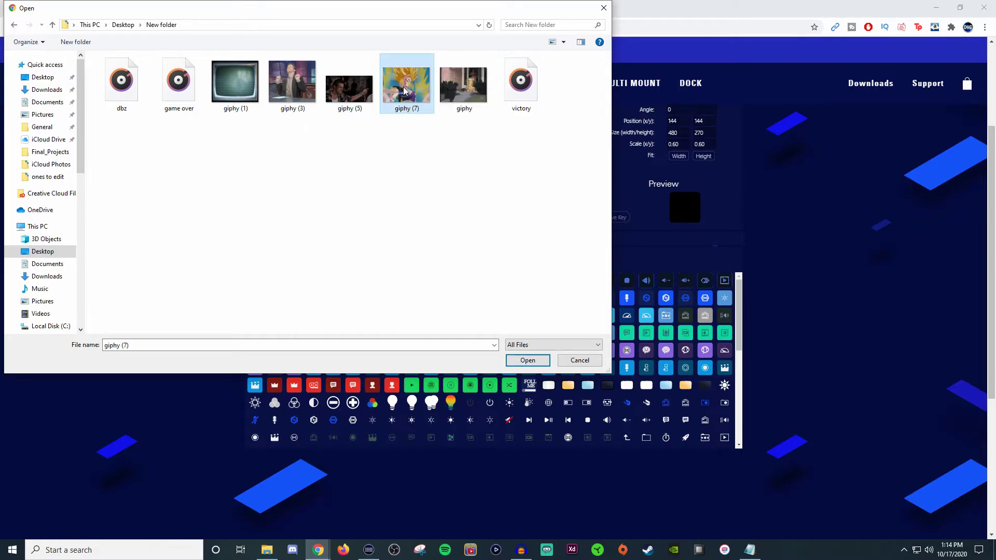
pyautogui.click(528, 361)
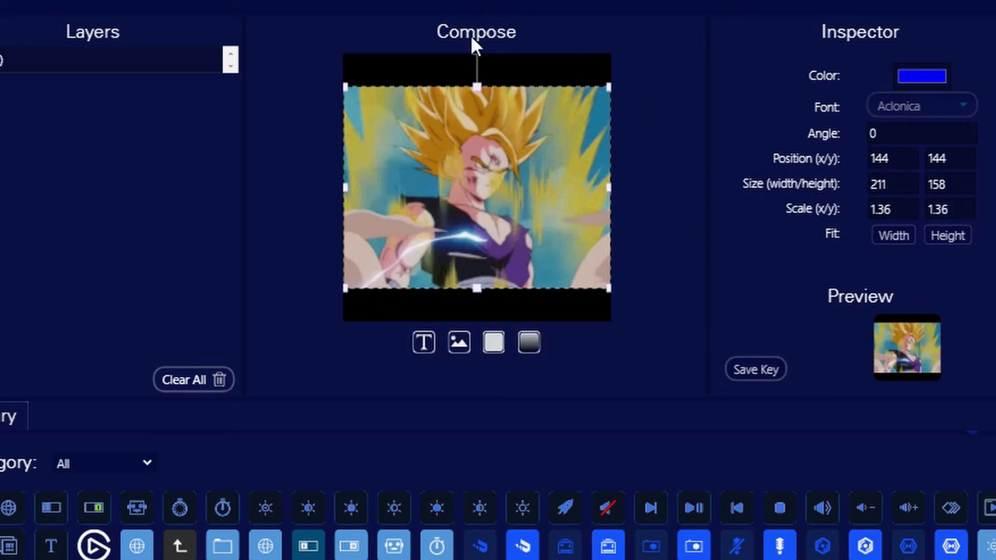
pyautogui.click(950, 244)
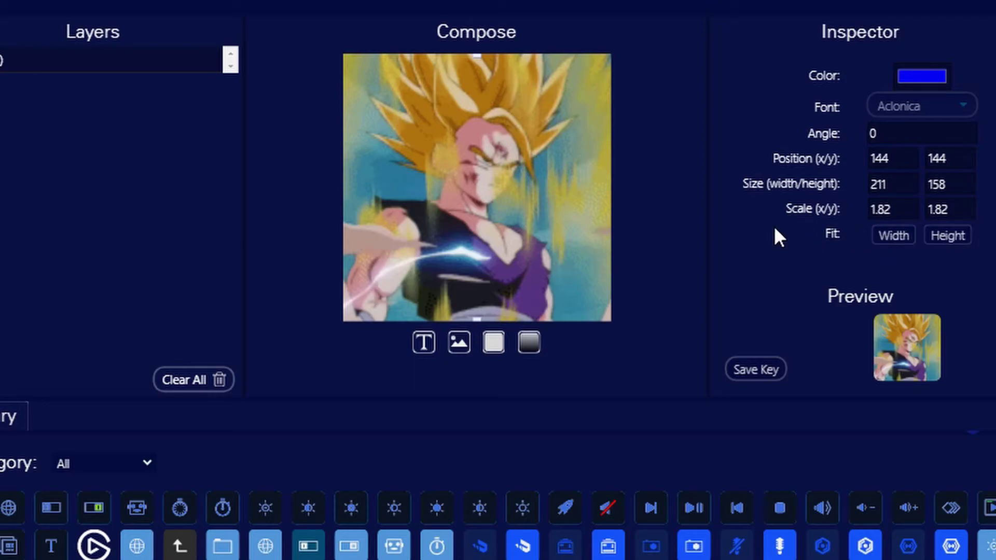
# - Clear all layers, load the Ace Ventura GIF, and fit it to the key's height at scale 1.07
pyautogui.click(198, 383)
pyautogui.scroll(-4, 202, 386)
pyautogui.scroll(5, 363, 255)
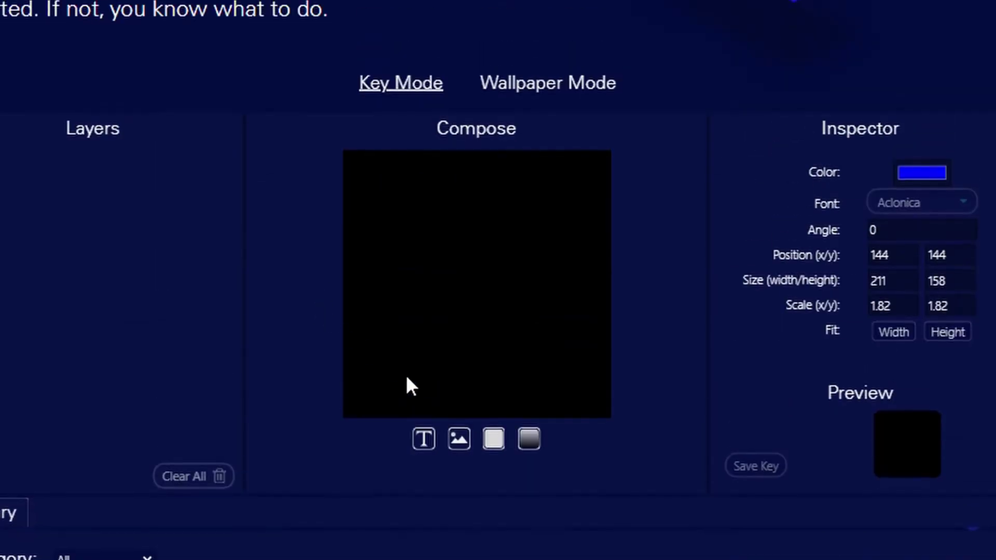
pyautogui.click(456, 439)
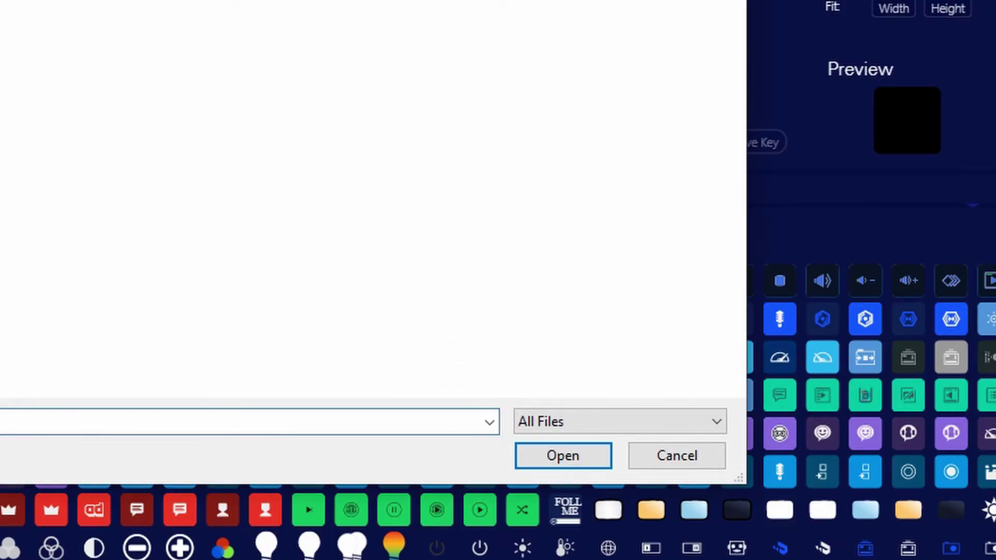
pyautogui.press('Return')
pyautogui.scroll(4, 888, 291)
pyautogui.scroll(5, 889, 291)
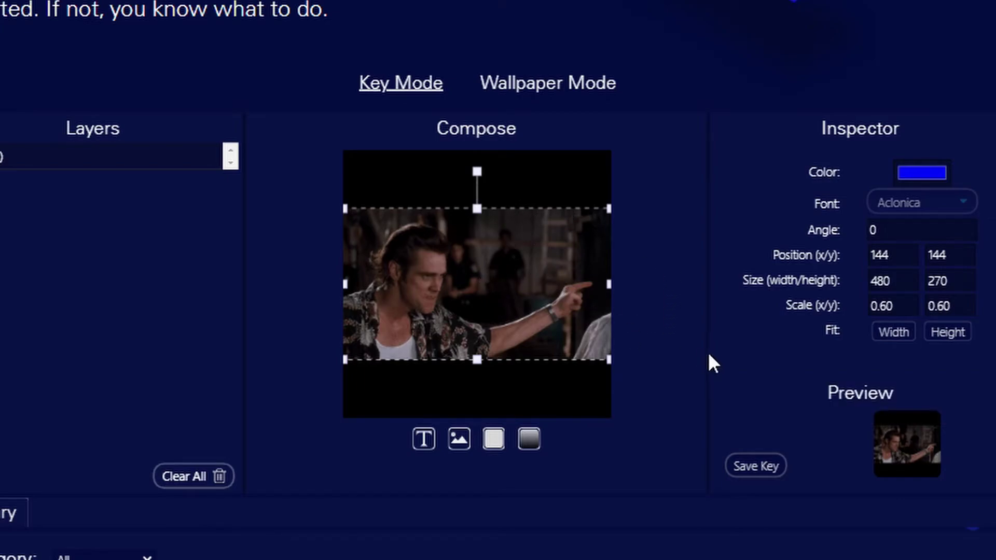
pyautogui.click(949, 333)
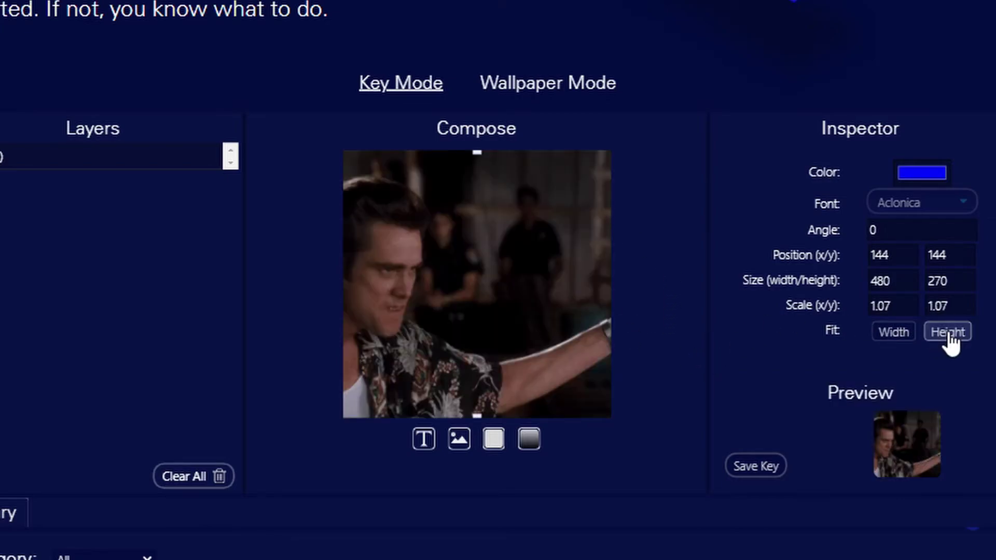
# - Drag the Ace Ventura image right to frame the face, ending at position 248, 141
pyautogui.click(506, 297)
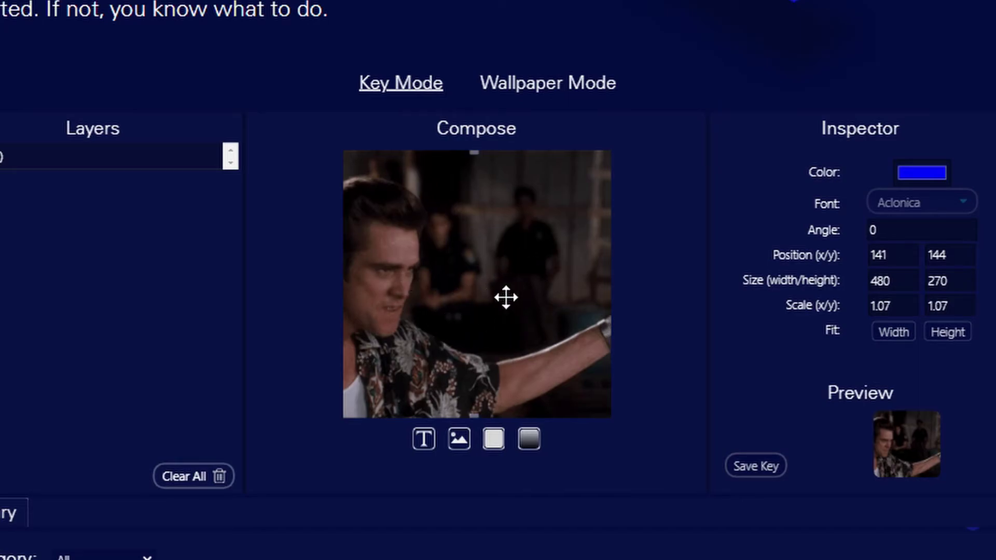
pyautogui.moveTo(506, 297); pyautogui.dragTo(551, 294)
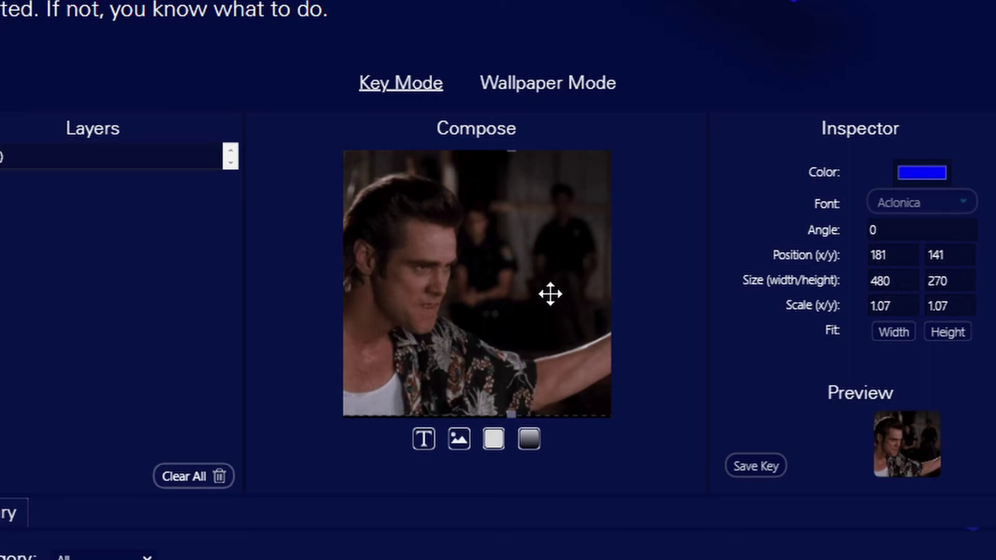
pyautogui.moveTo(551, 294); pyautogui.dragTo(612, 294)
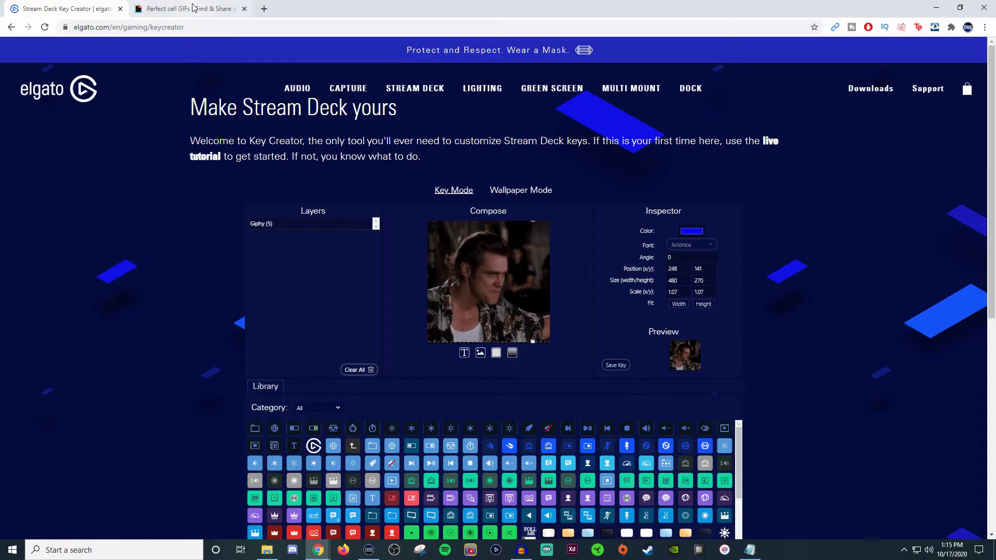
pyautogui.click(193, 10)
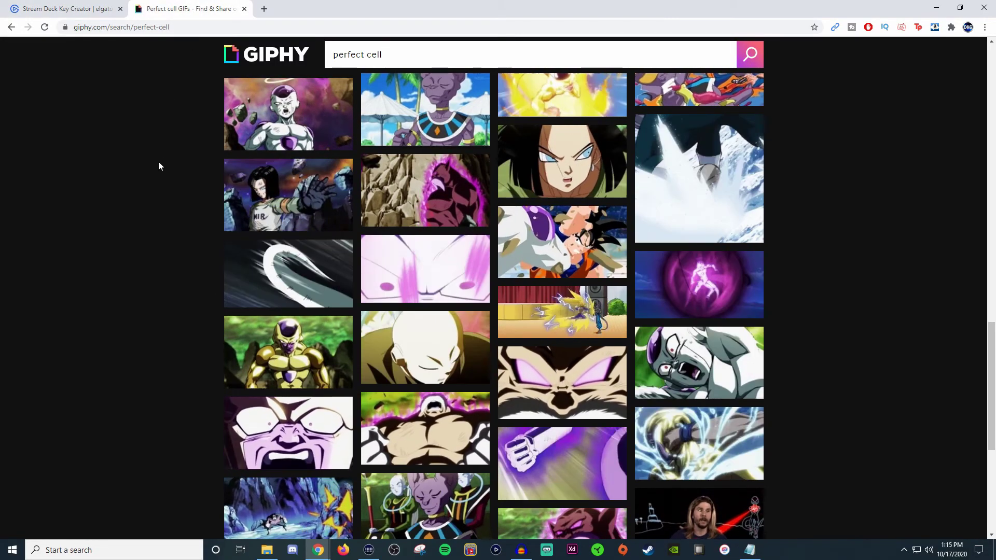
pyautogui.click(62, 9)
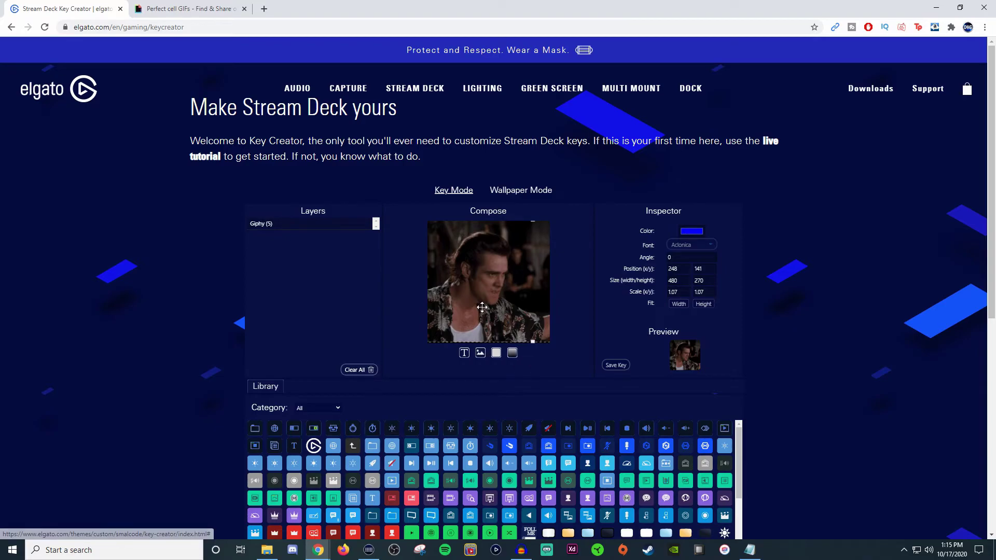
# - Save the key design as streamdeck_key.png in New folder and go back to Stream Deck
pyautogui.moveTo(482, 309); pyautogui.dragTo(481, 310)
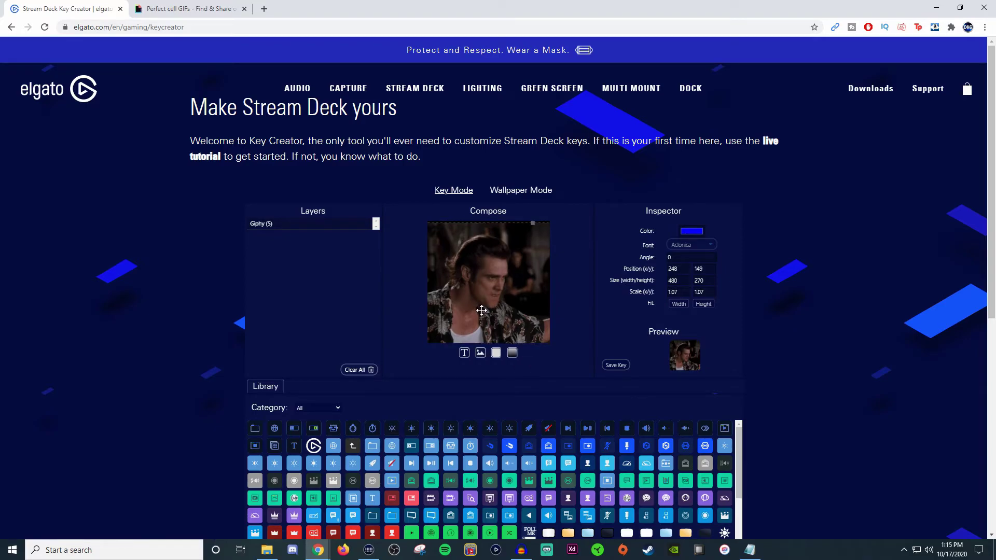
pyautogui.click(615, 365)
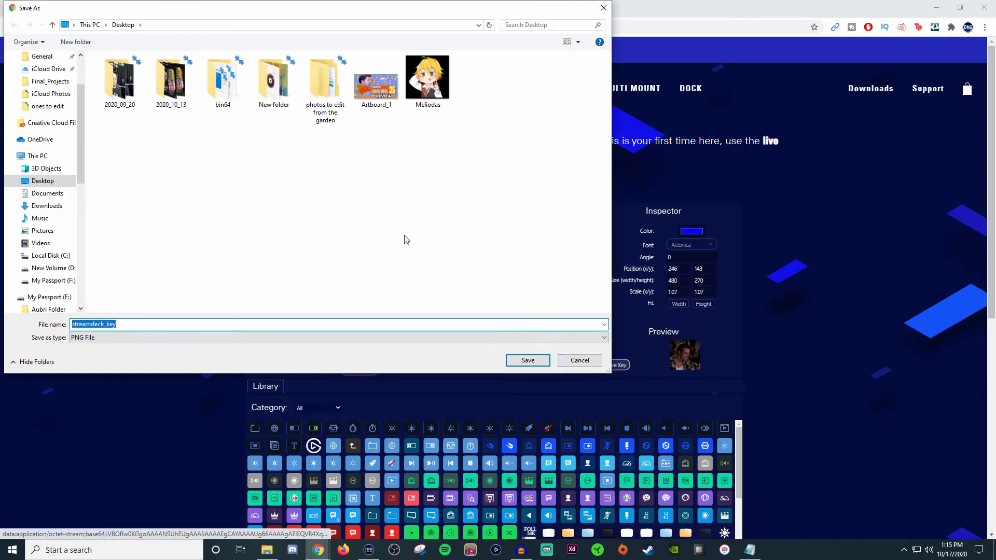
pyautogui.doubleClick(275, 82)
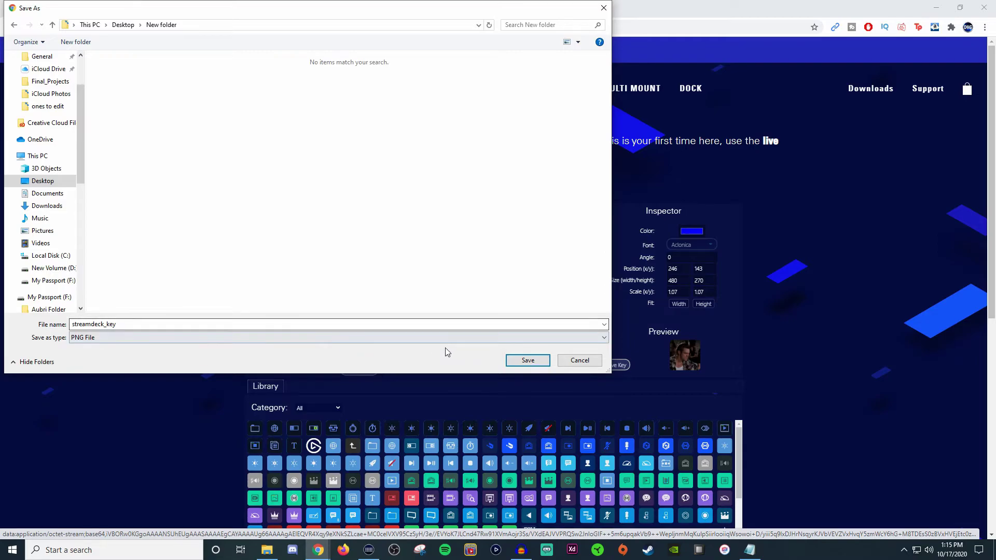
pyautogui.click(528, 361)
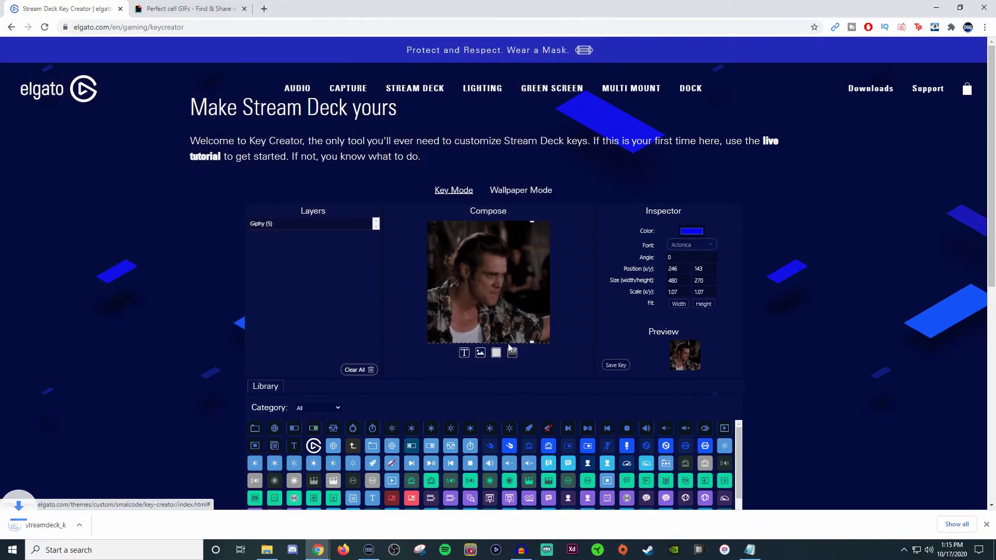
pyautogui.click(369, 550)
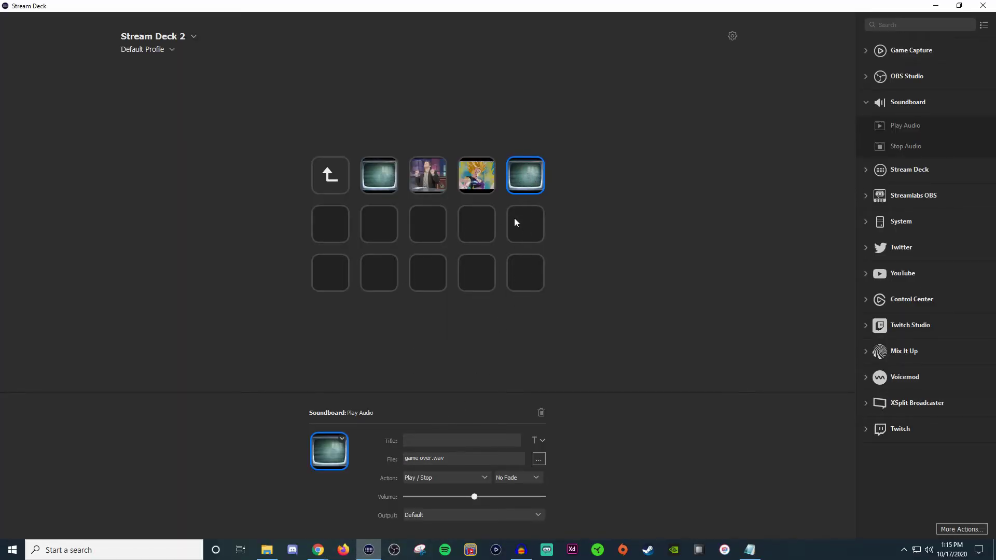
# - Set streamdeck_key from New folder as the game over key's icon using Set from File
pyautogui.click(341, 440)
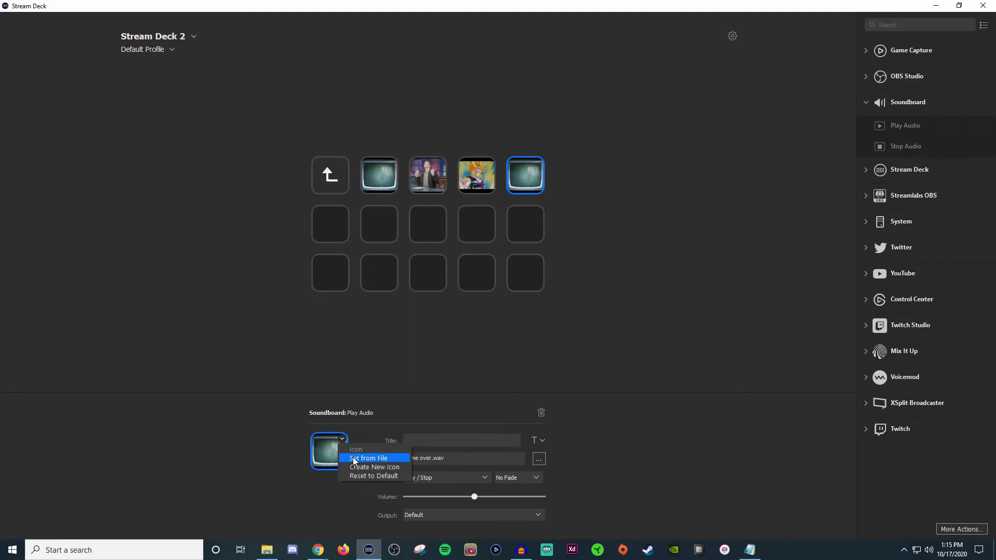
pyautogui.click(353, 458)
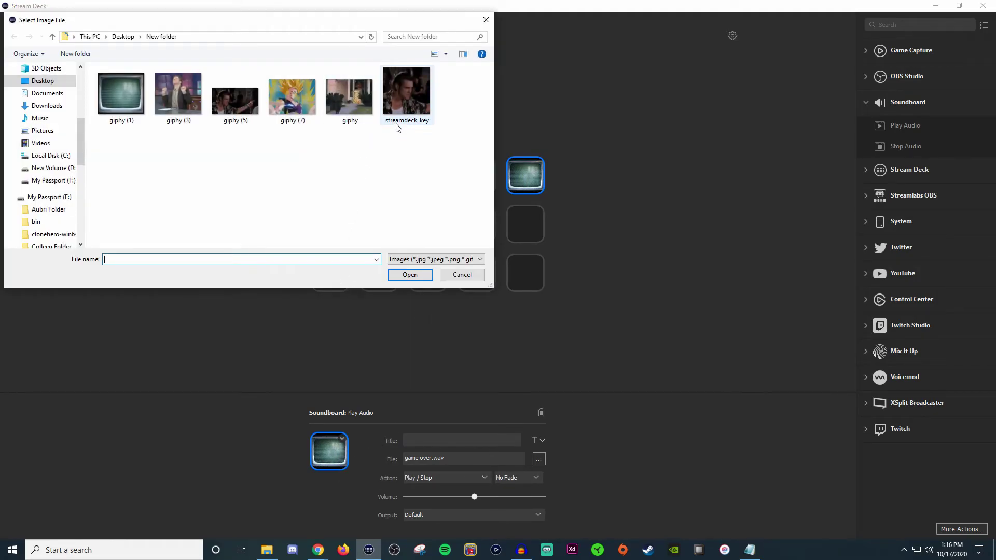
pyautogui.click(419, 84)
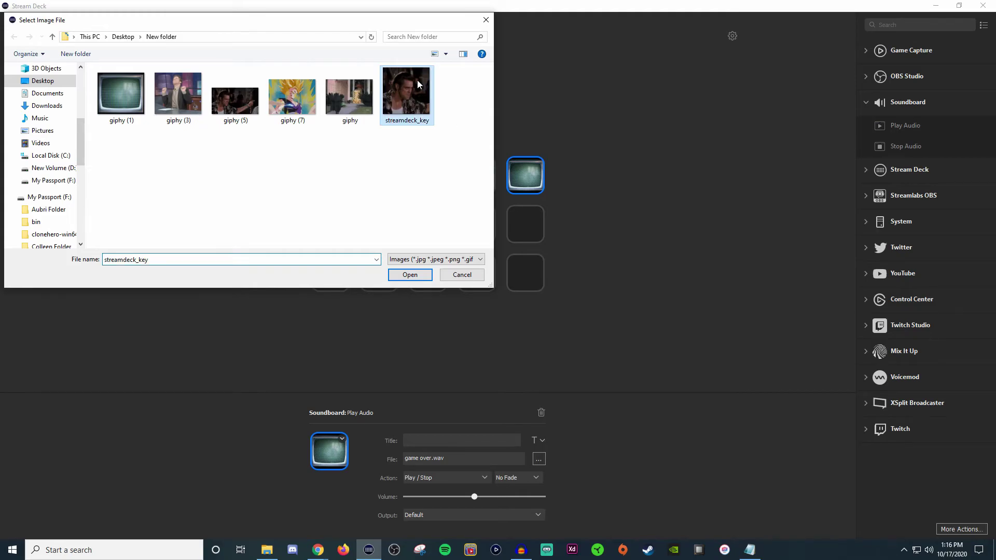
pyautogui.click(409, 275)
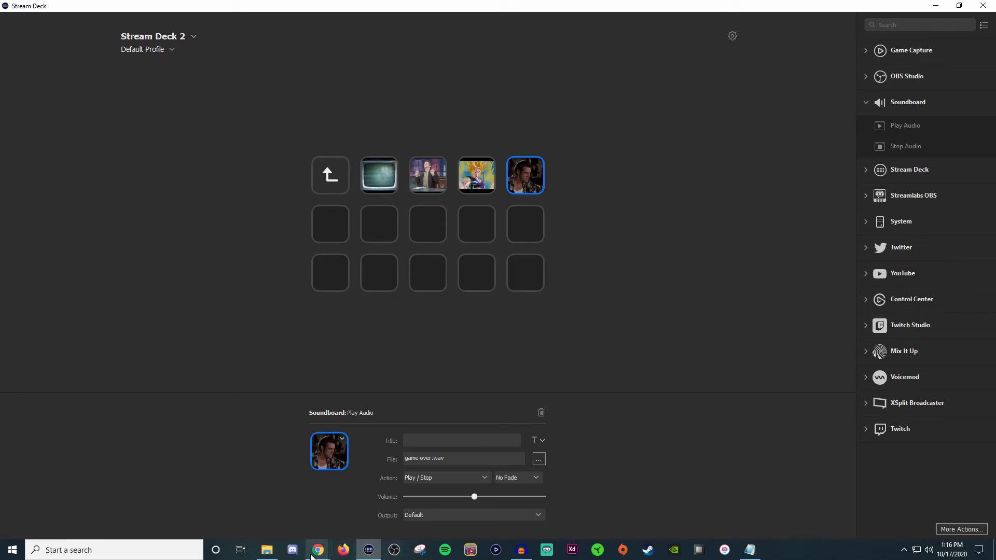
# - Return to the Key Creator page in Chrome and scroll through the Library icons and back up
pyautogui.moveTo(318, 550)
pyautogui.click(373, 498)
pyautogui.scroll(-4, 223, 316)
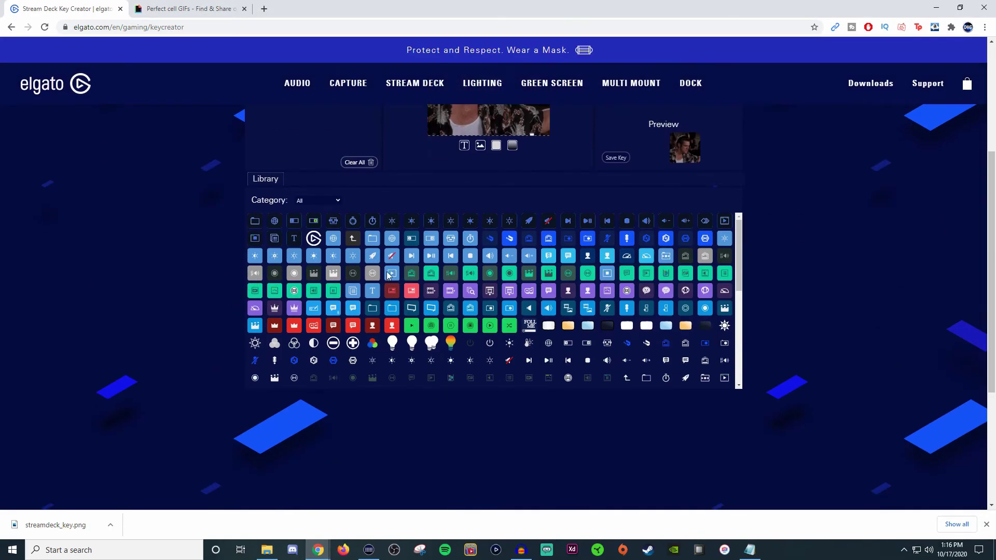
pyautogui.scroll(1, 415, 310)
pyautogui.scroll(-4, 415, 310)
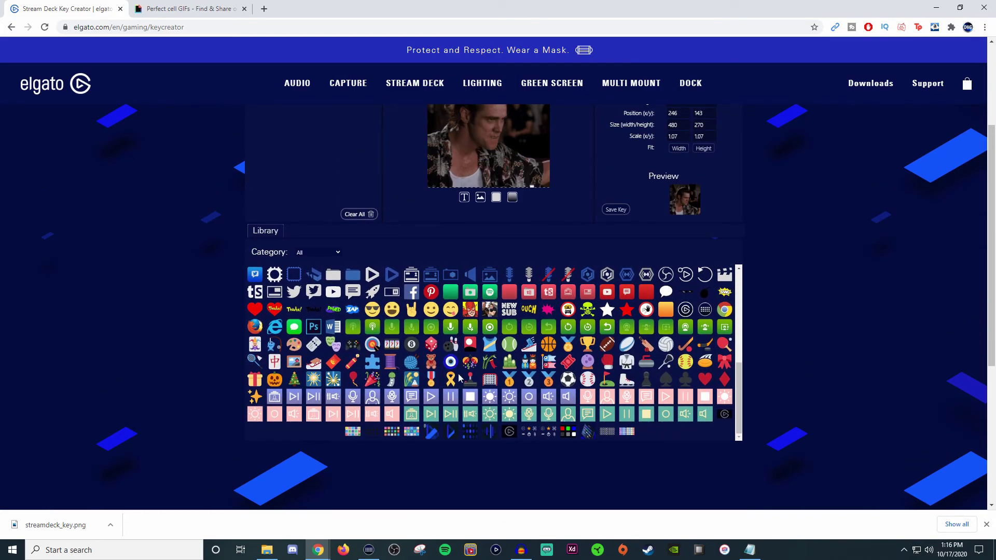
pyautogui.scroll(2, 607, 380)
pyautogui.scroll(3, 607, 380)
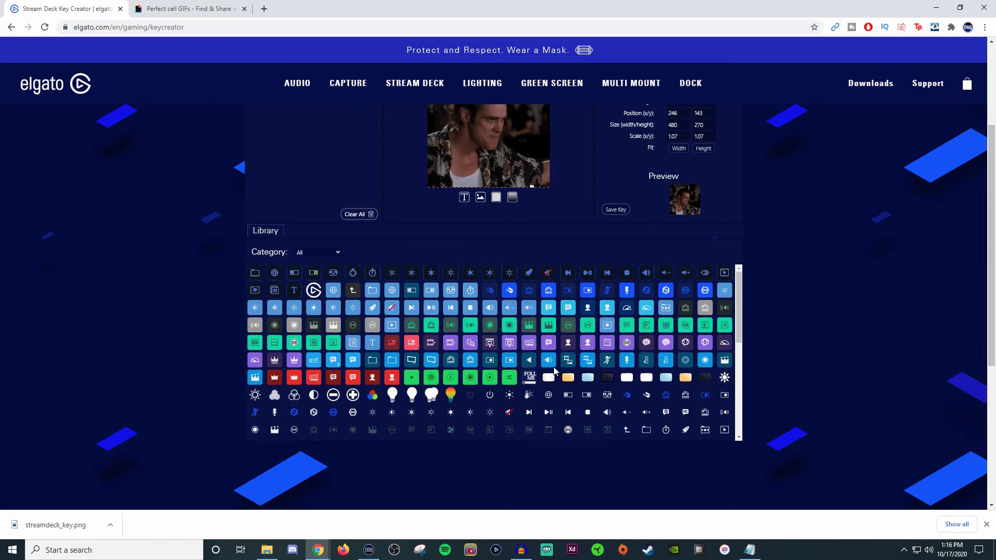
pyautogui.scroll(3, 385, 322)
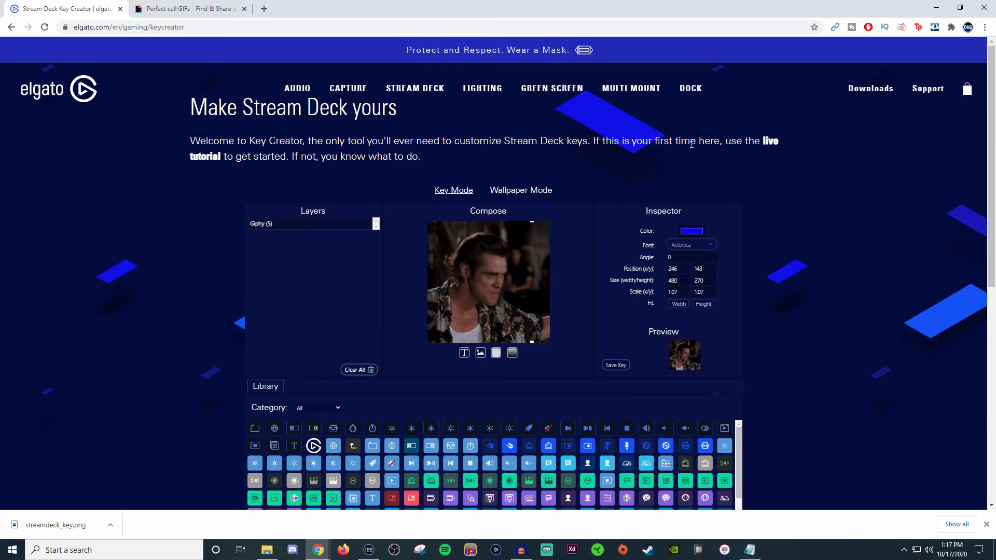
# - Bring Stream Deck back to the front to view the game over key's Ace Ventura icon
pyautogui.click(369, 550)
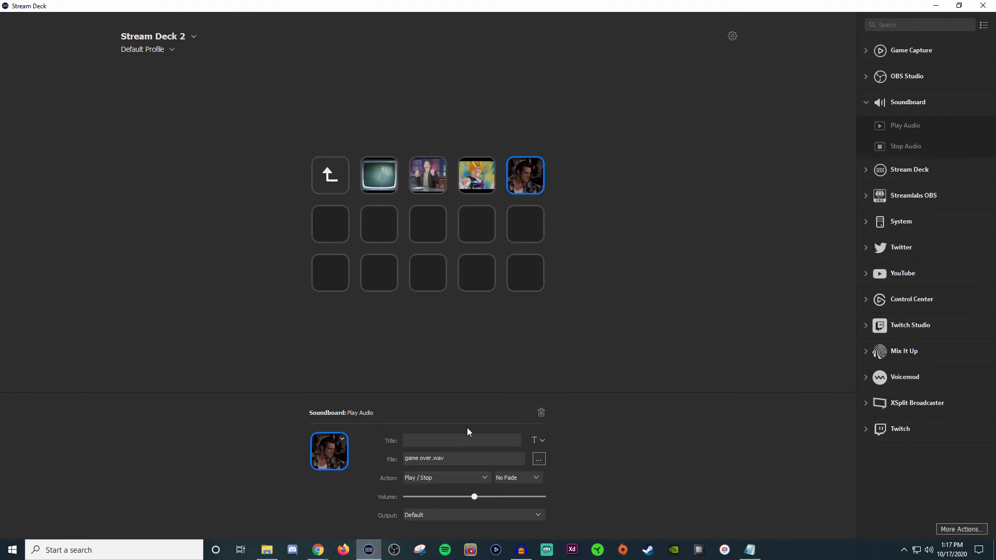